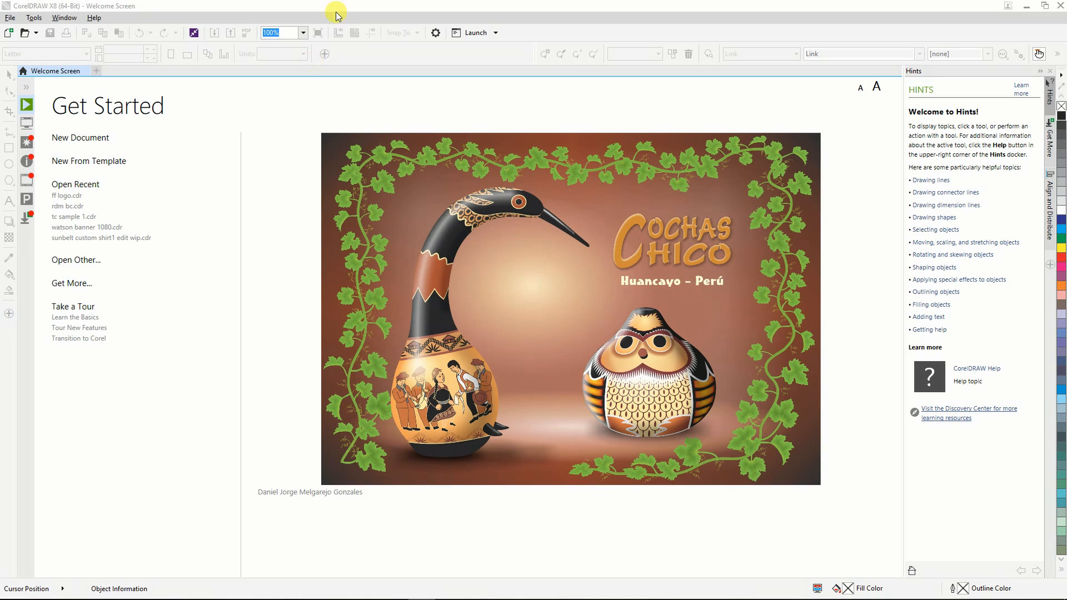
Create a new 1,920 by 1,080 px document named ityt.
left_click(381, 4)
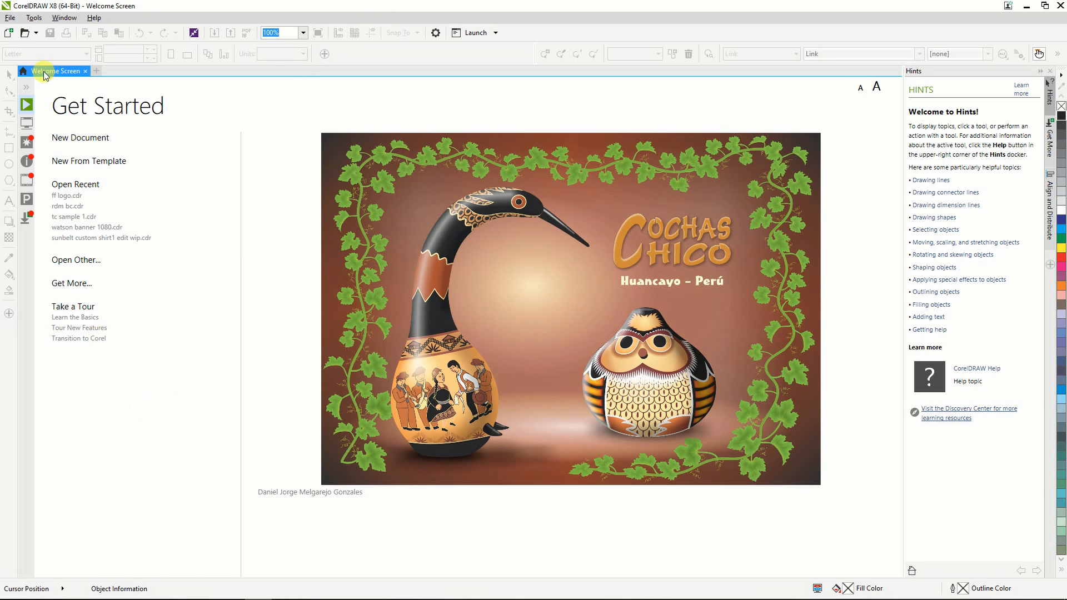
left_click(81, 139)
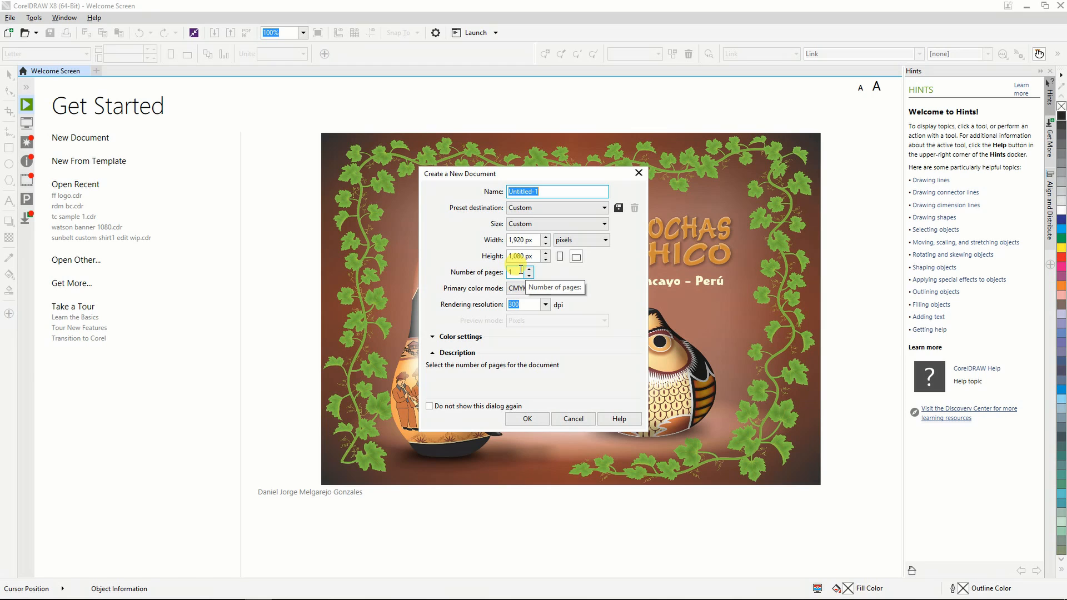
left_click(547, 191)
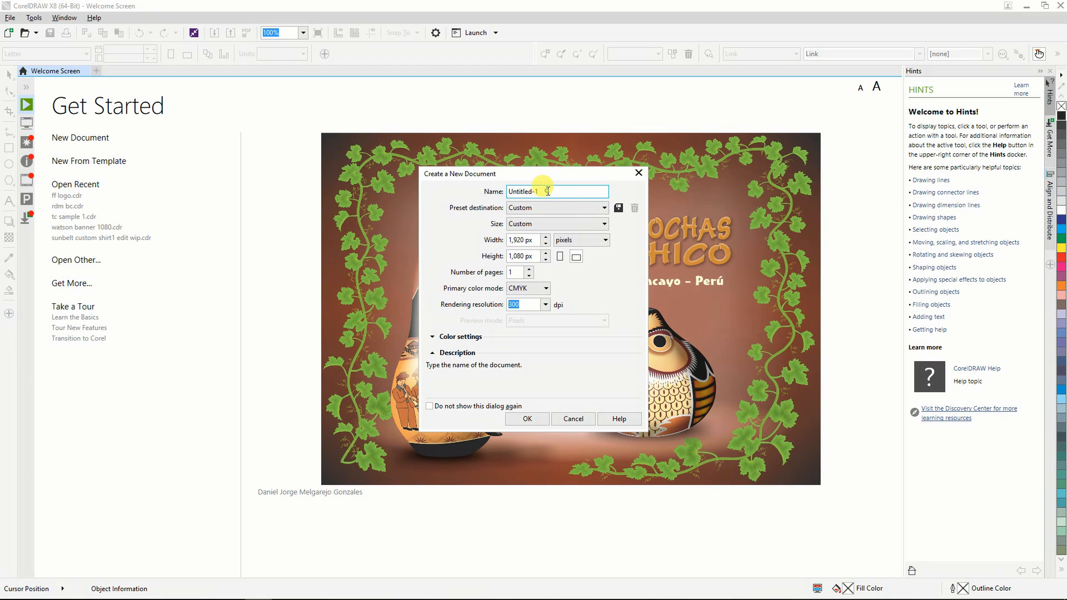
left_click_drag(547, 191, 457, 188)
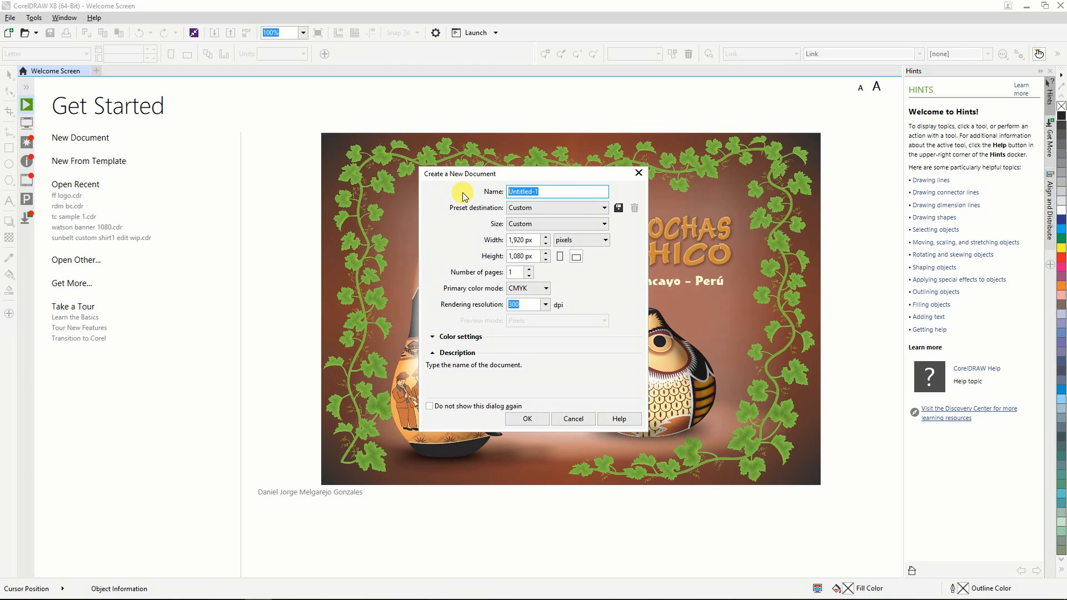
type("i")
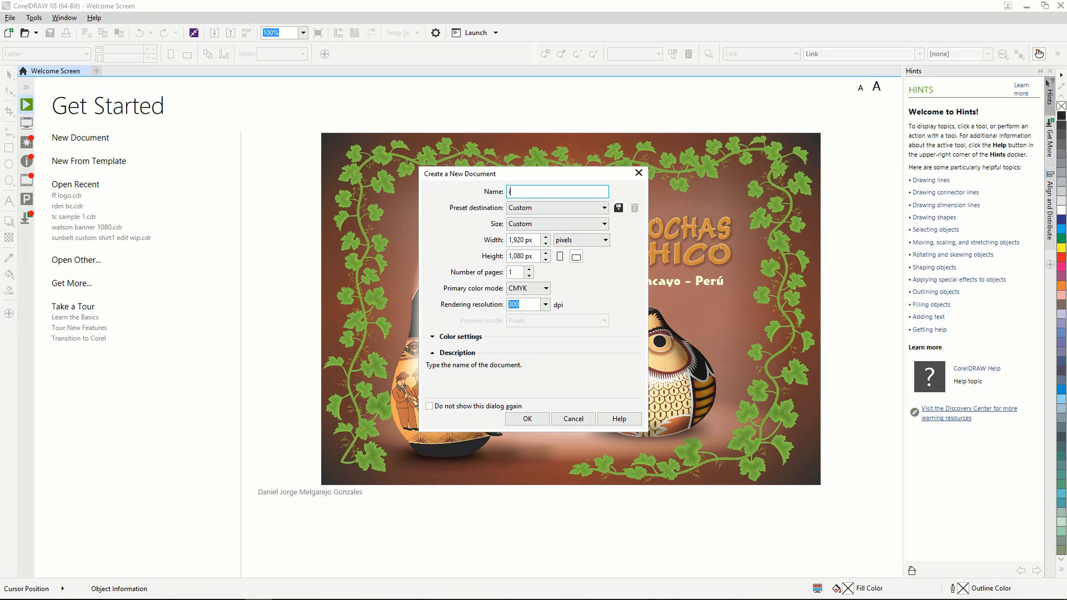
type("tyt")
left_click(523, 419)
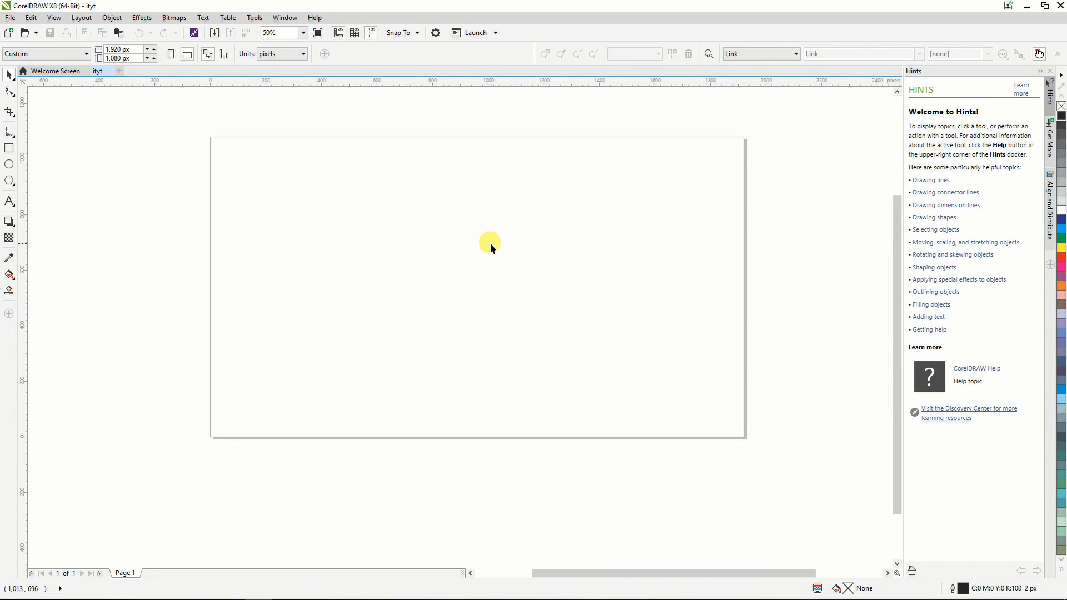
Switch to Snipping Tool and capture a snip of the entire drawing program window with the blank page zoomed out to 25%.
scroll(490, 242, "down", 1)
scroll(492, 162, "up", 1)
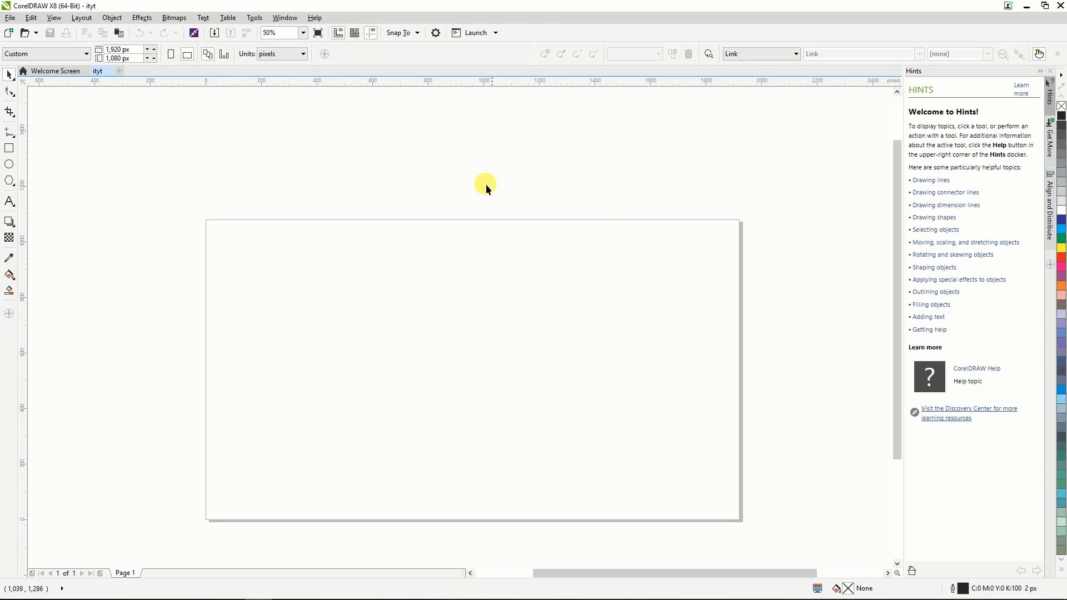
scroll(421, 209, "down", 1)
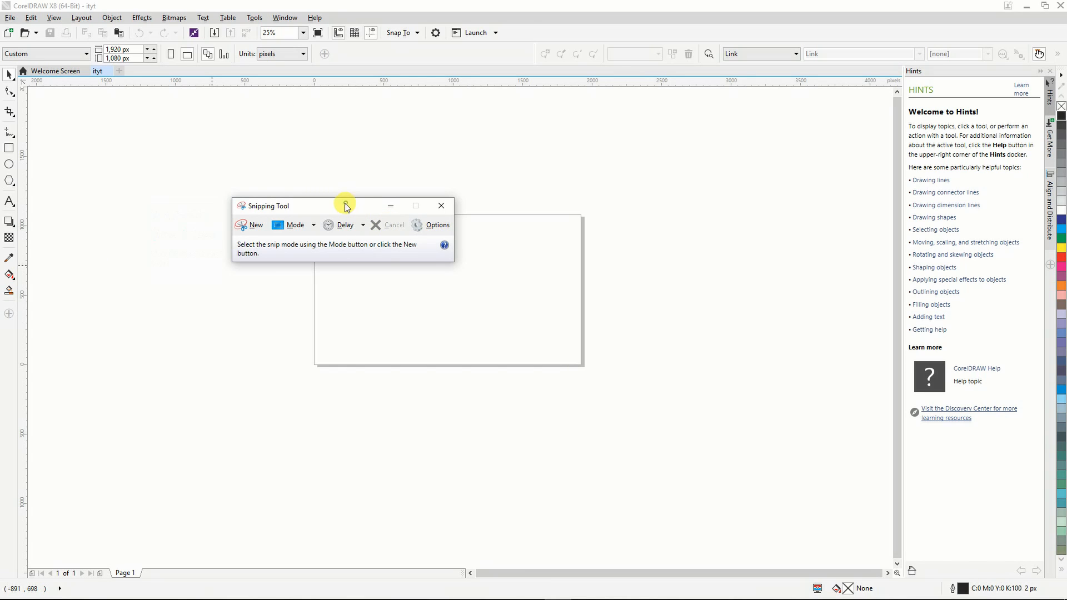
left_click_drag(347, 207, 350, 154)
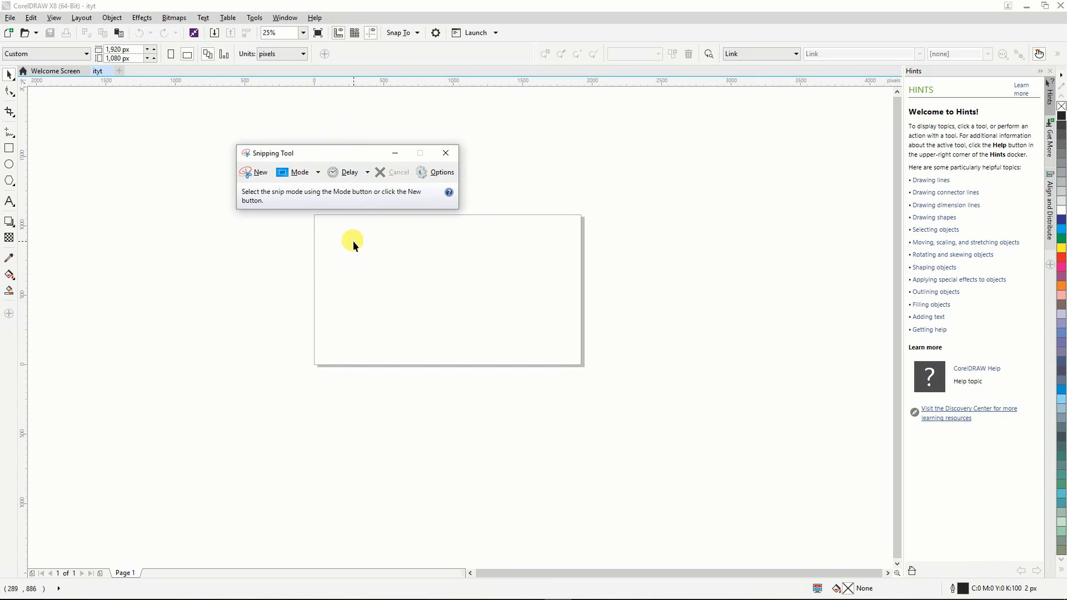
left_click(259, 175)
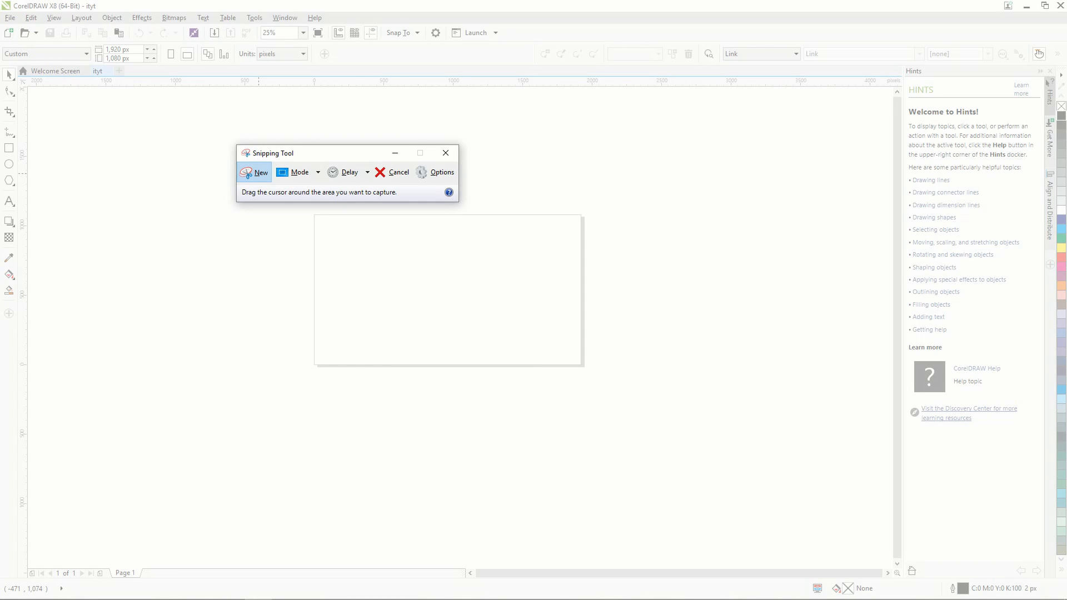
left_click_drag(1, 0, 1065, 579)
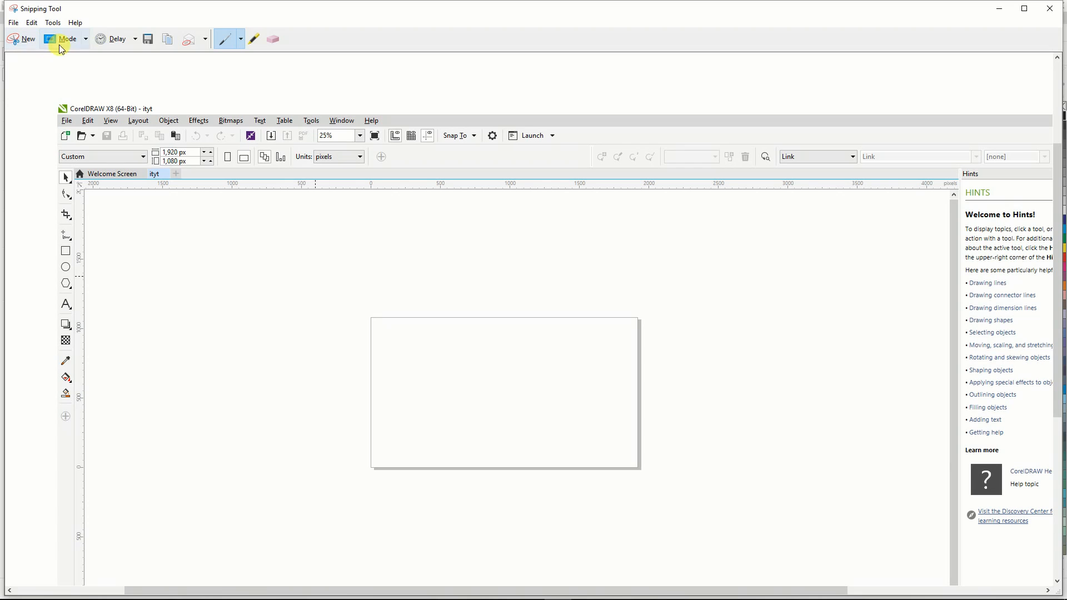
Save the snip to the Desktop as a PNG file named ss and close Snipping Tool.
left_click(149, 39)
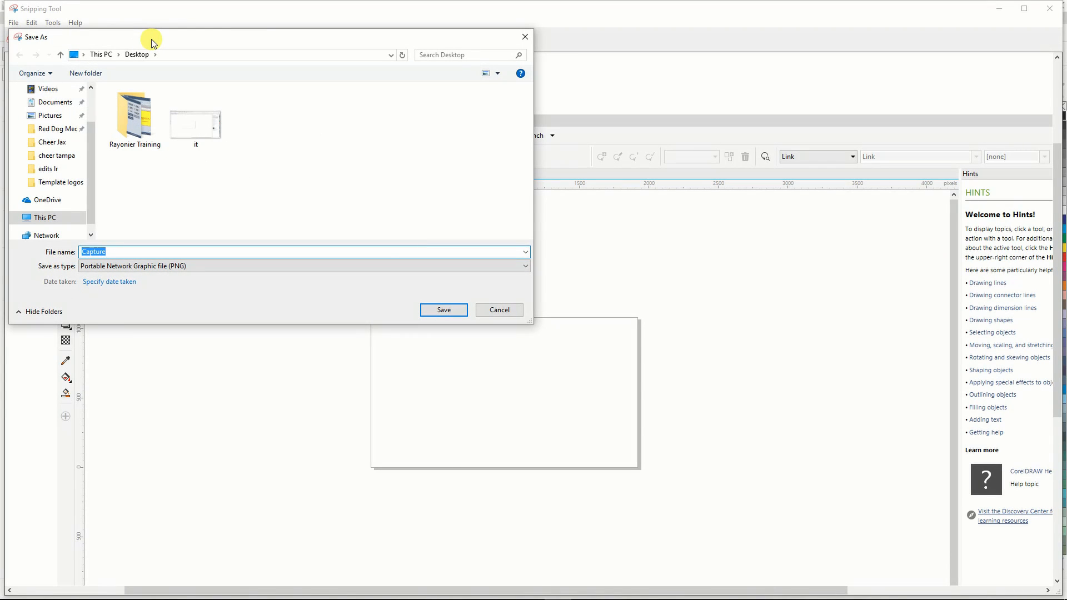
type("ss")
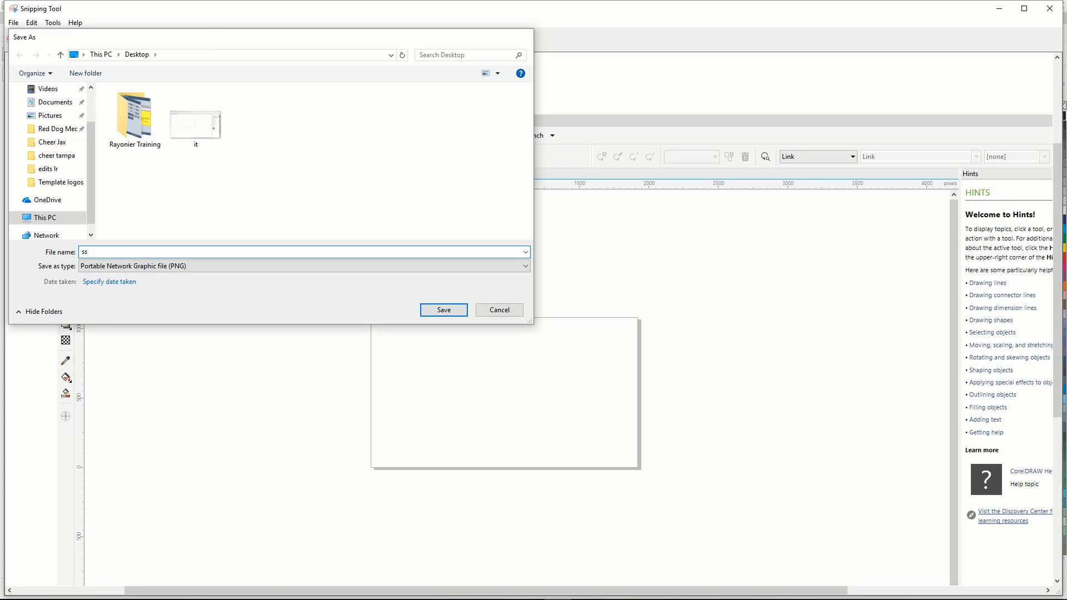
key("Return")
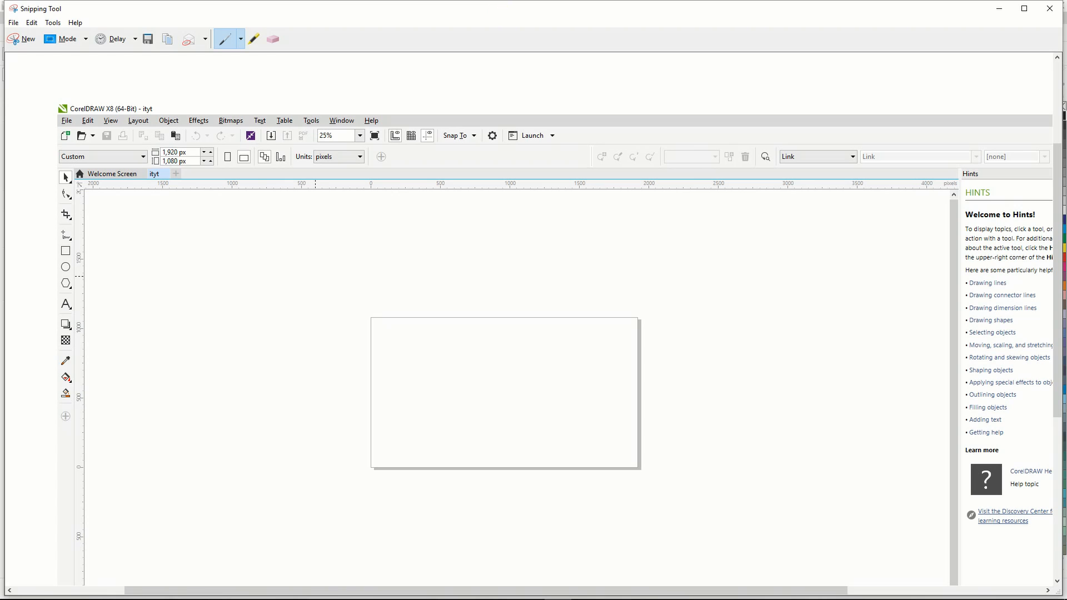
left_click(1050, 9)
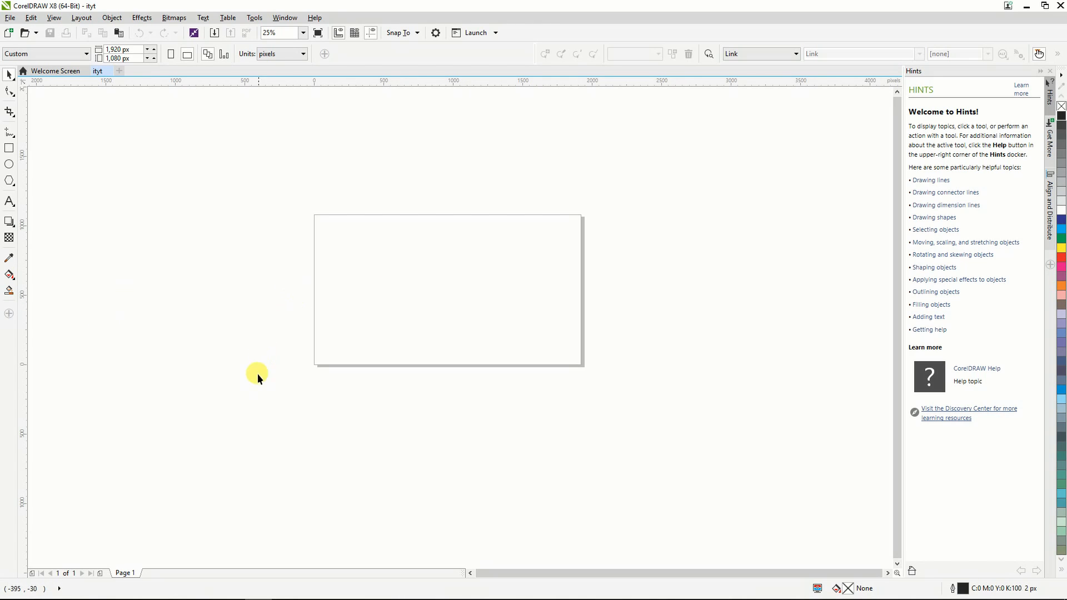
Import the ss image from the Desktop and place it over the page at about 1,620 by 879 px.
left_click(11, 18)
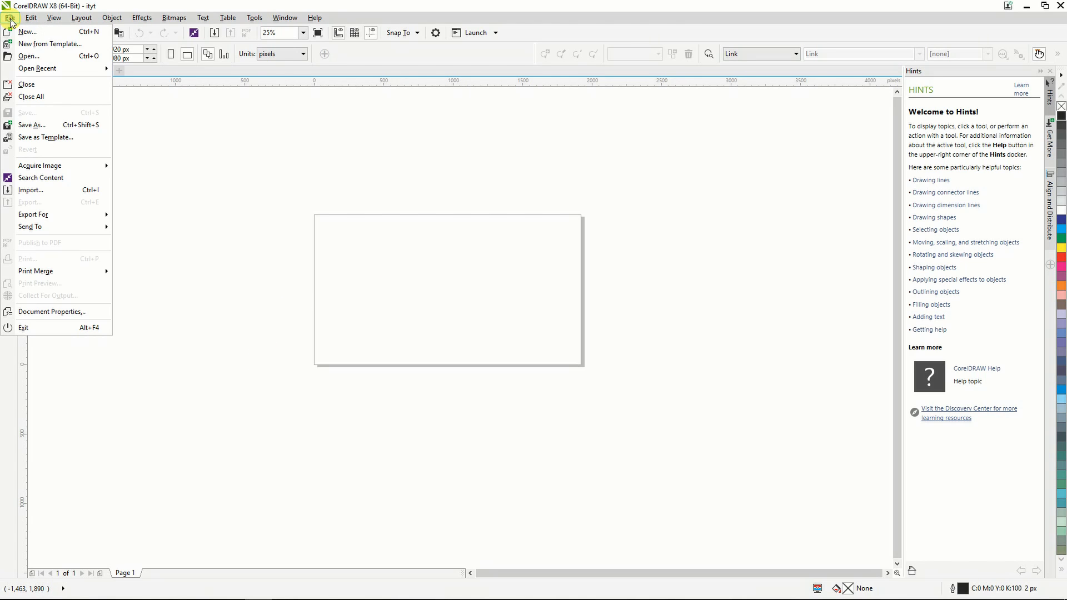
left_click(34, 192)
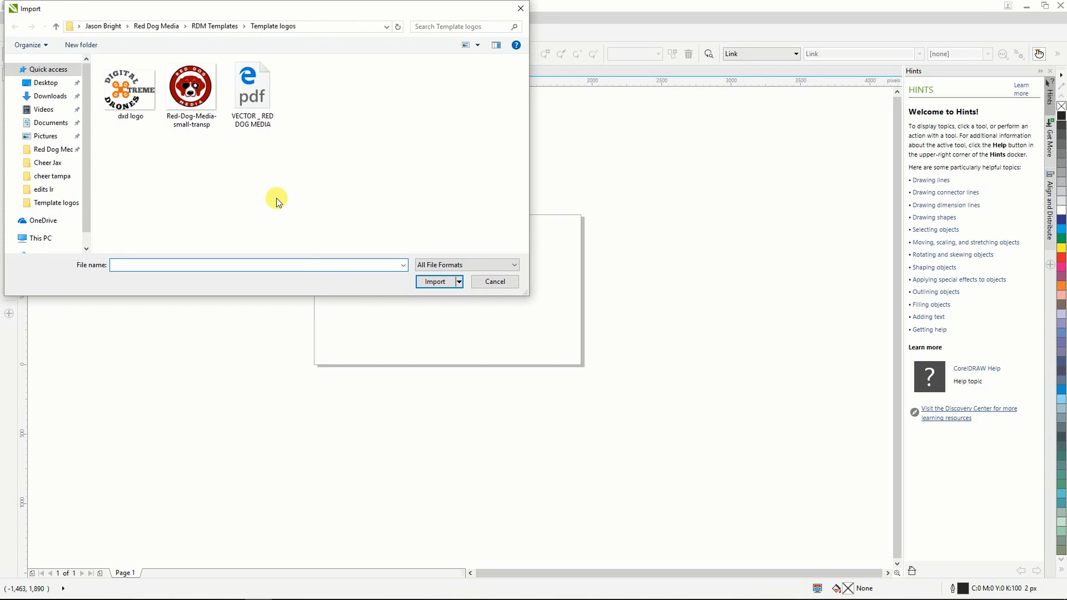
left_click(39, 82)
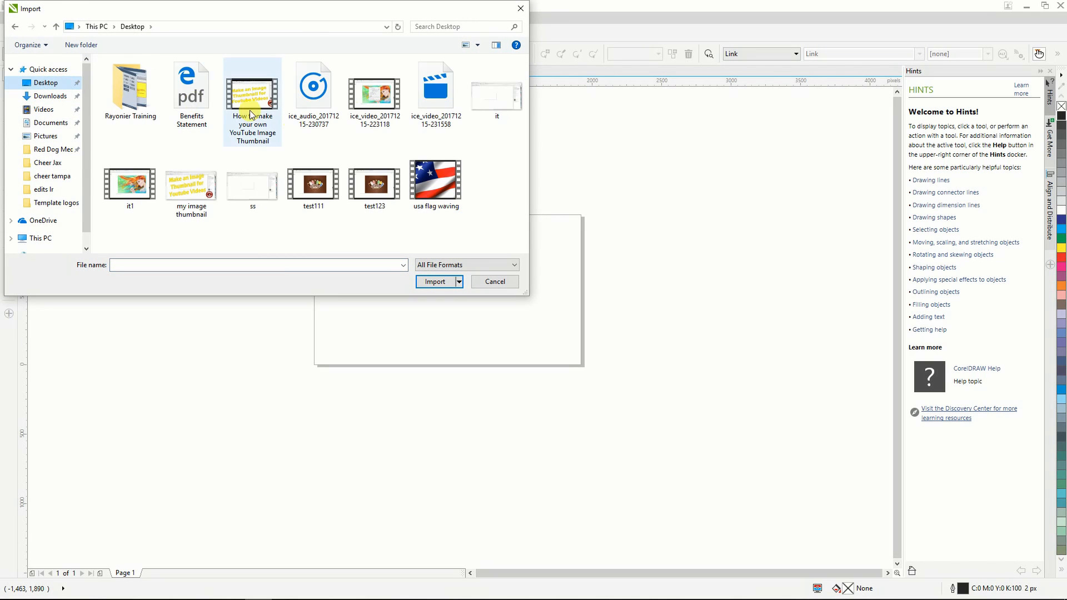
left_click(251, 188)
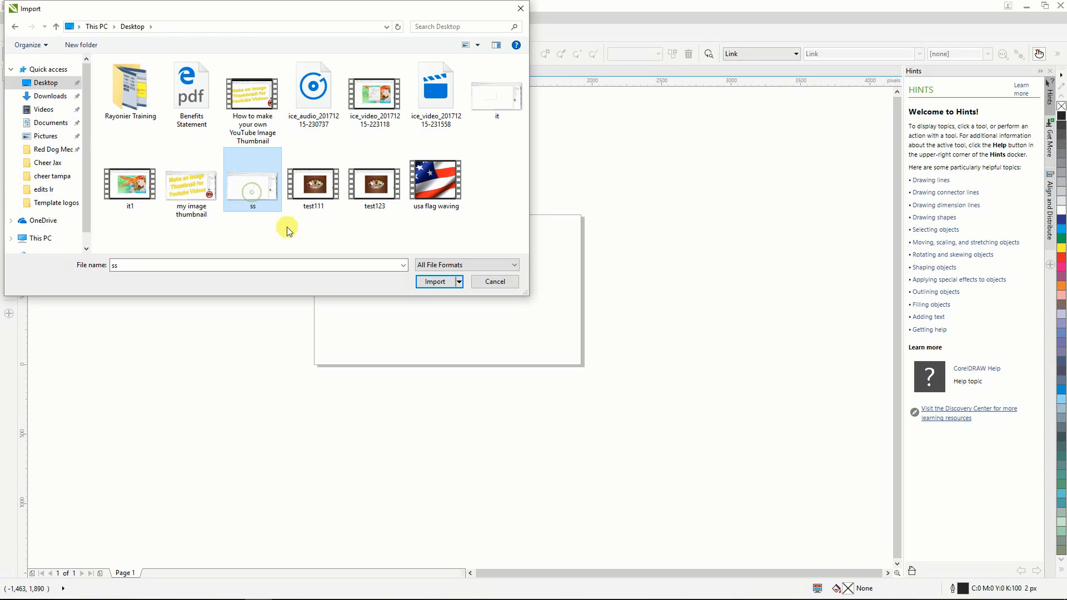
left_click(428, 282)
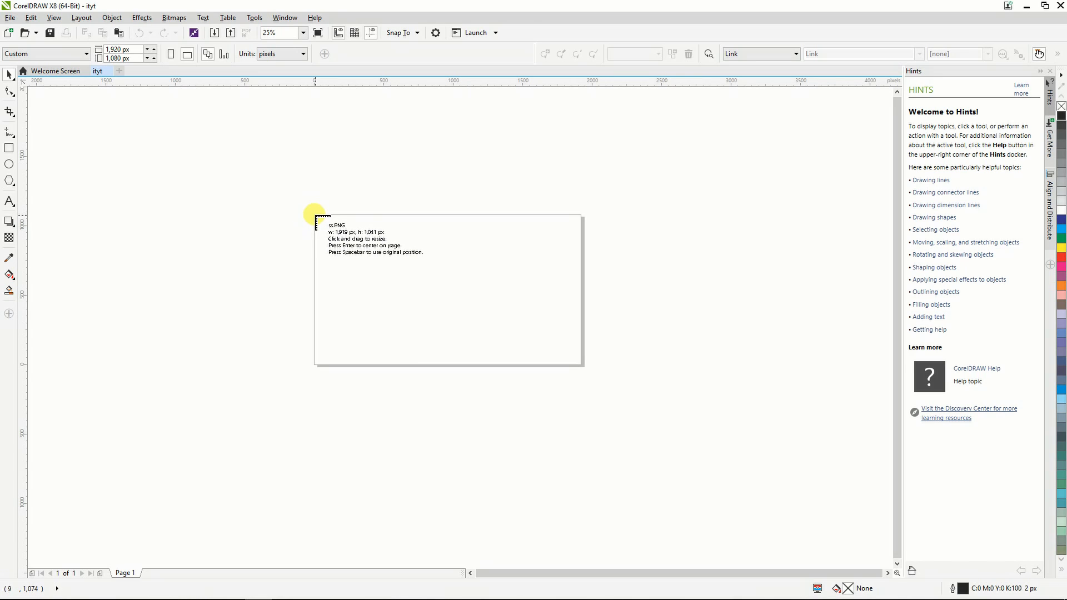
left_click_drag(315, 218, 541, 395)
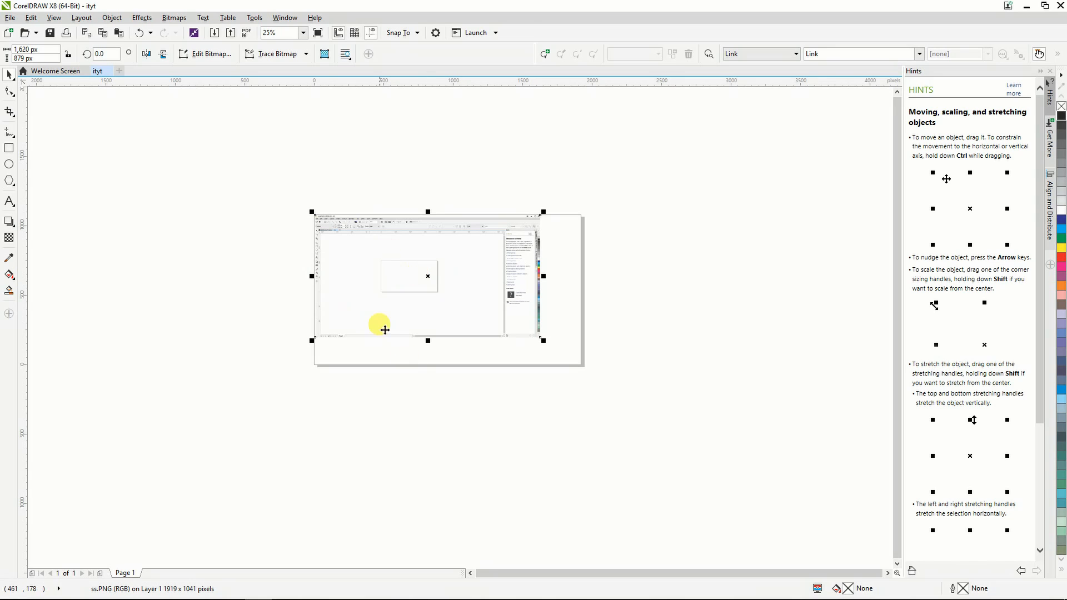
mouse_move(403, 252)
left_mouse_down()
mouse_move(241, 281)
mouse_move(331, 190)
mouse_move(385, 243)
left_mouse_up()
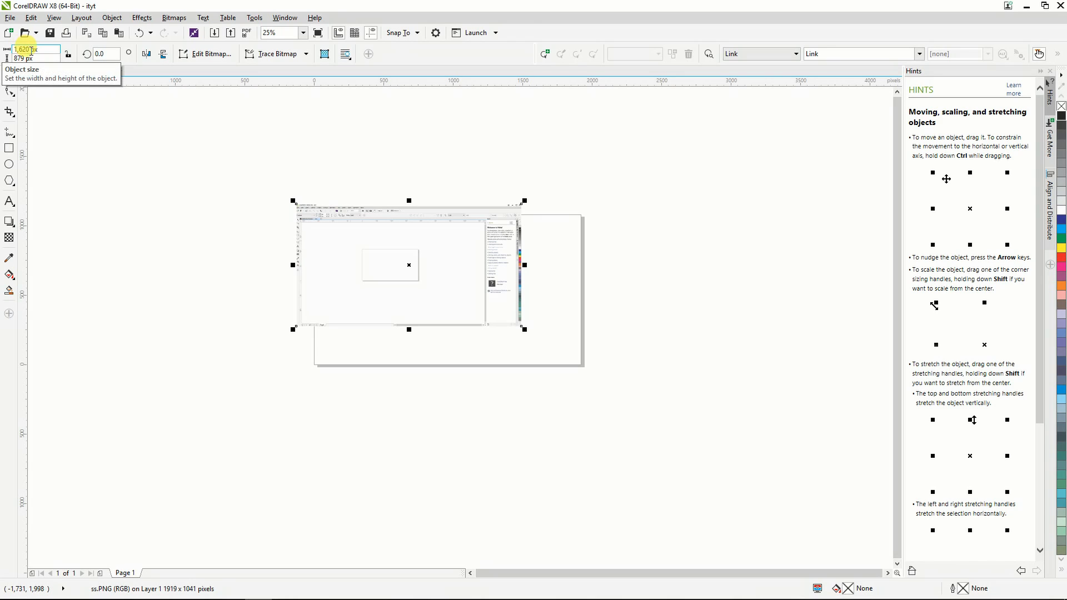
left_click(259, 362)
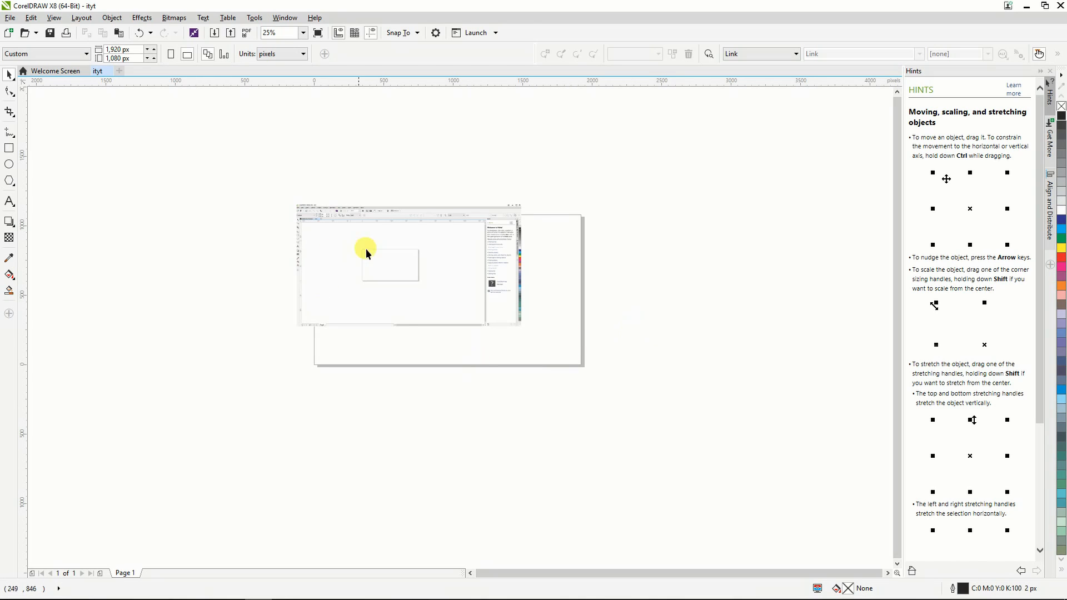
Resize the imported screenshot to 1920 px wide and 1080 px high.
left_click(404, 262)
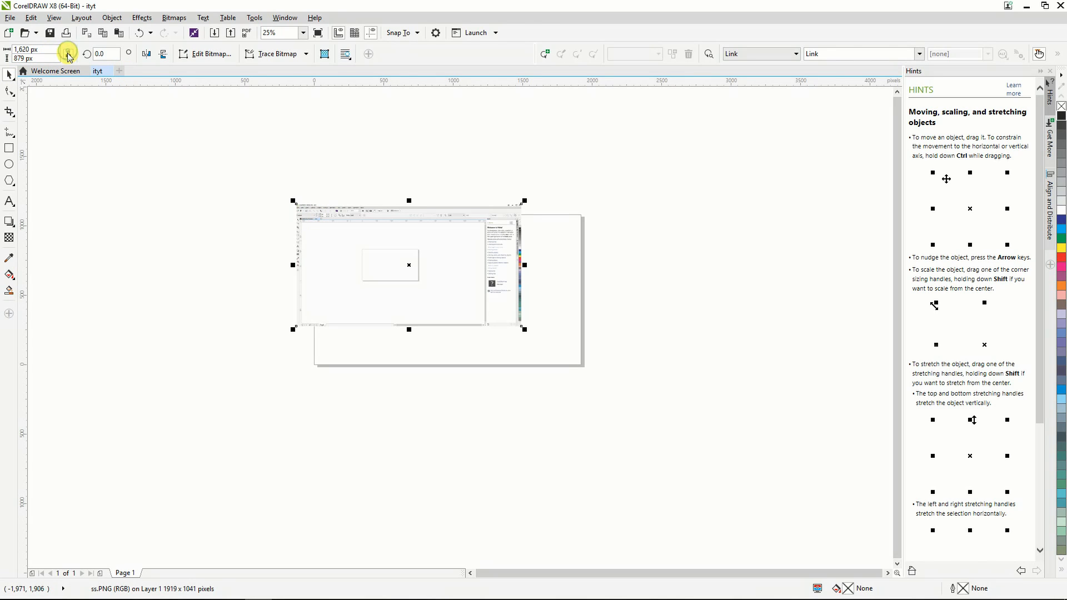
left_click(27, 50)
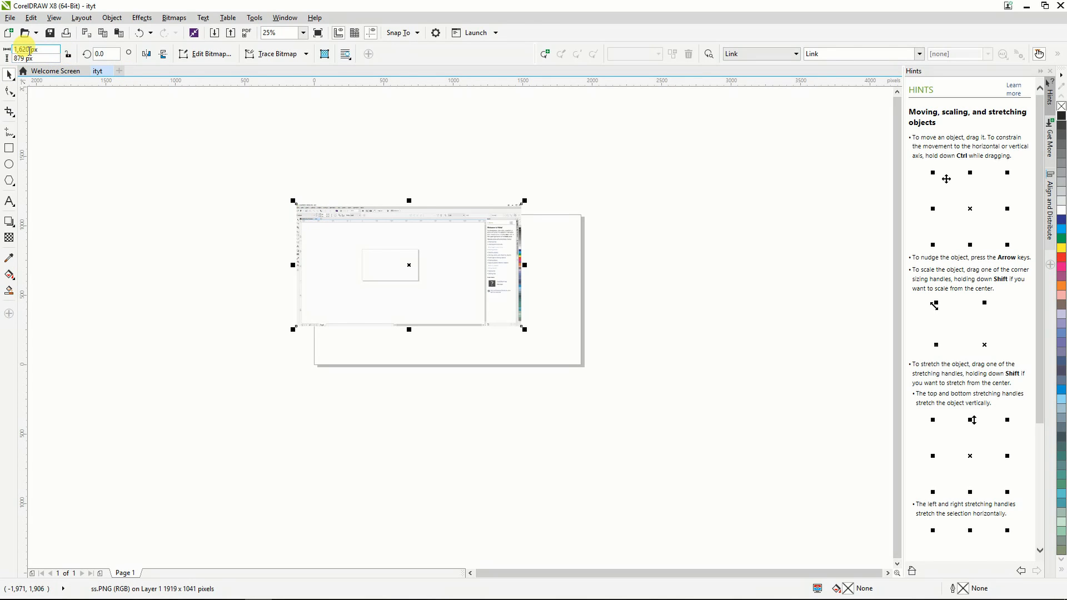
double_click(30, 51)
type("1920")
key("Tab")
type("1080")
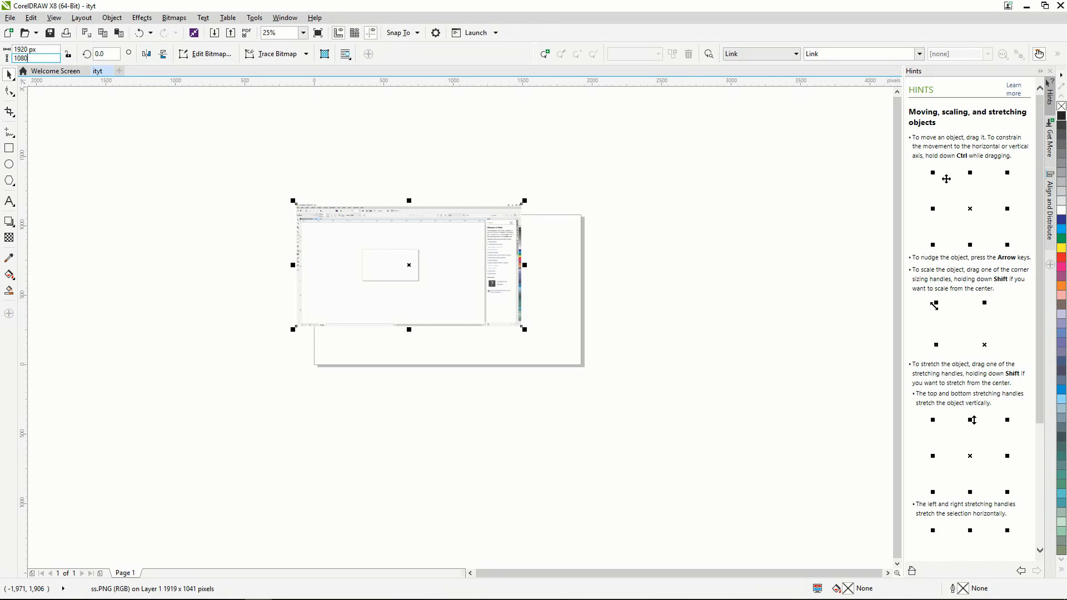
key("Return")
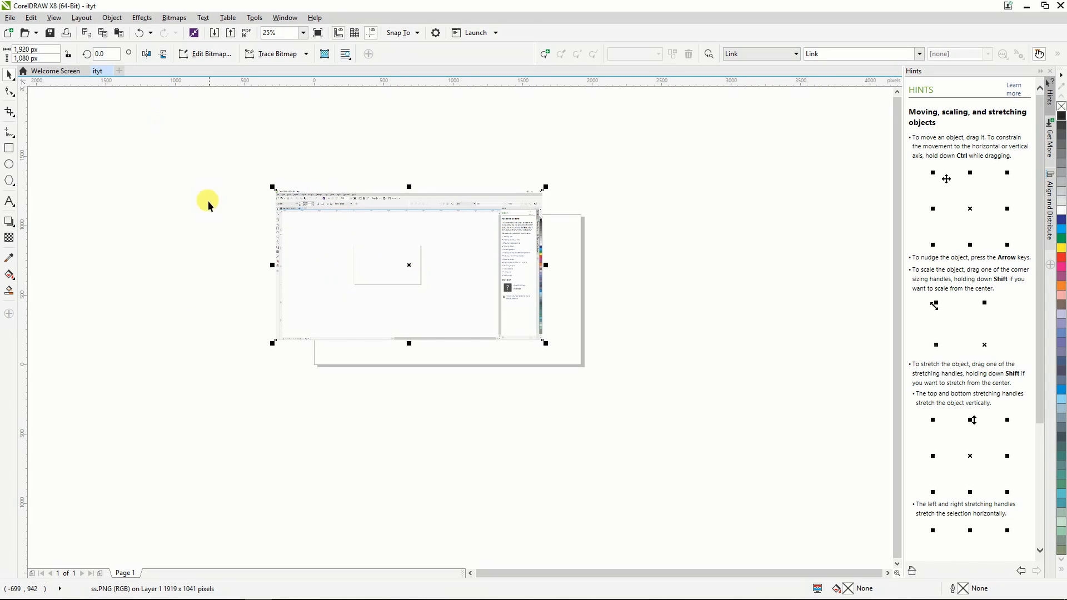
Center the screenshot on the page and deselect it.
left_click(112, 17)
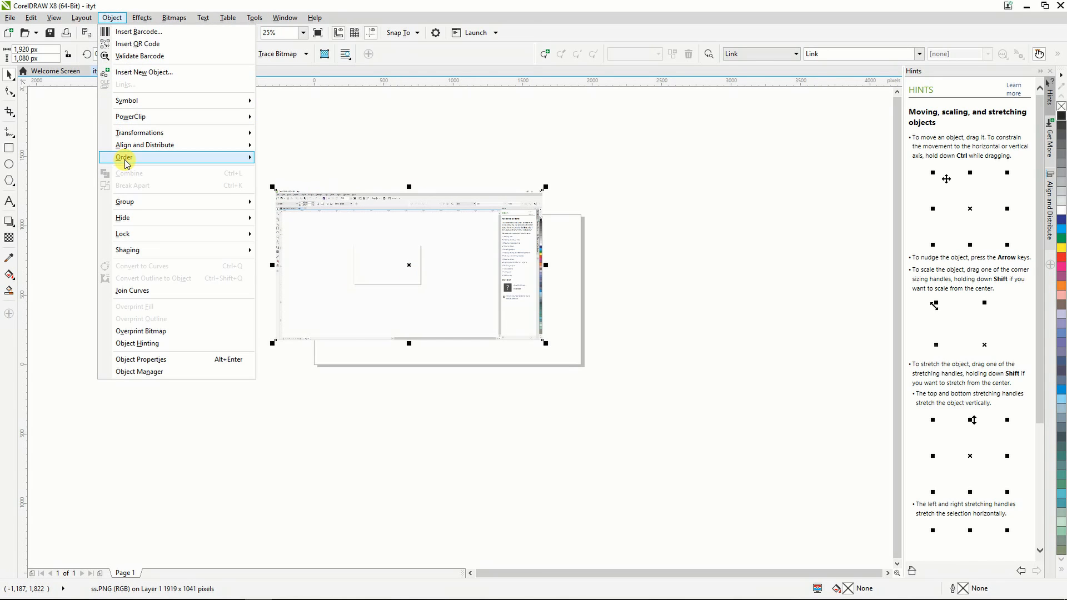
mouse_move(142, 145)
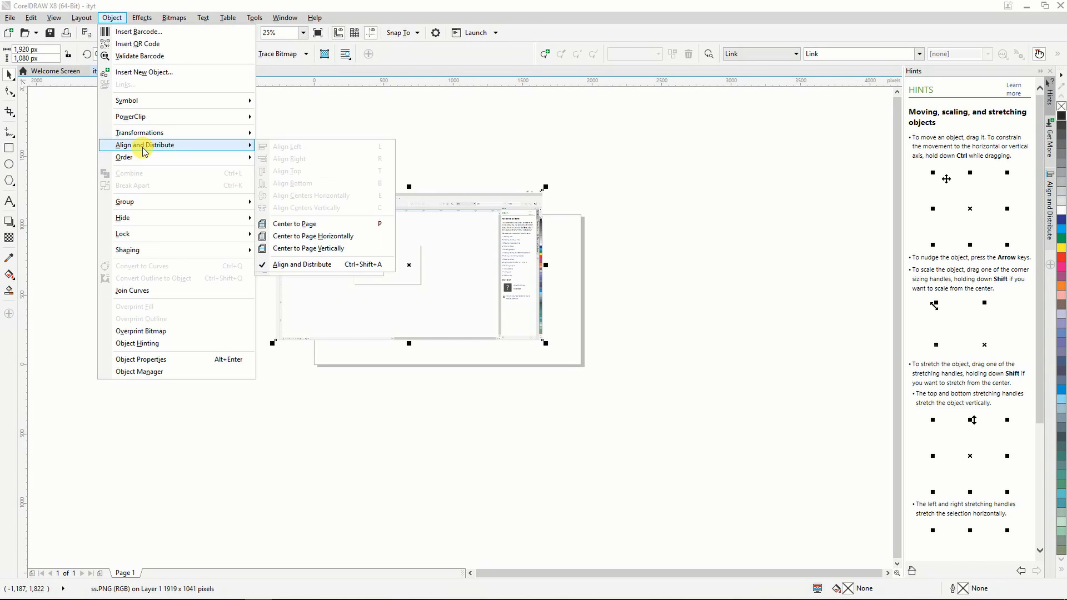
left_click(304, 225)
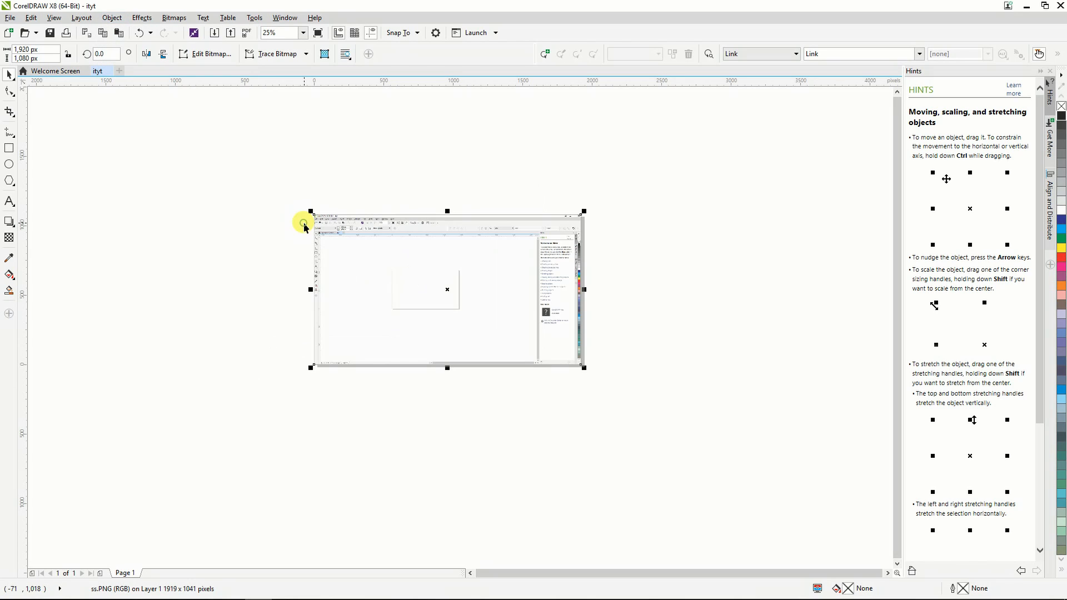
left_click(444, 424)
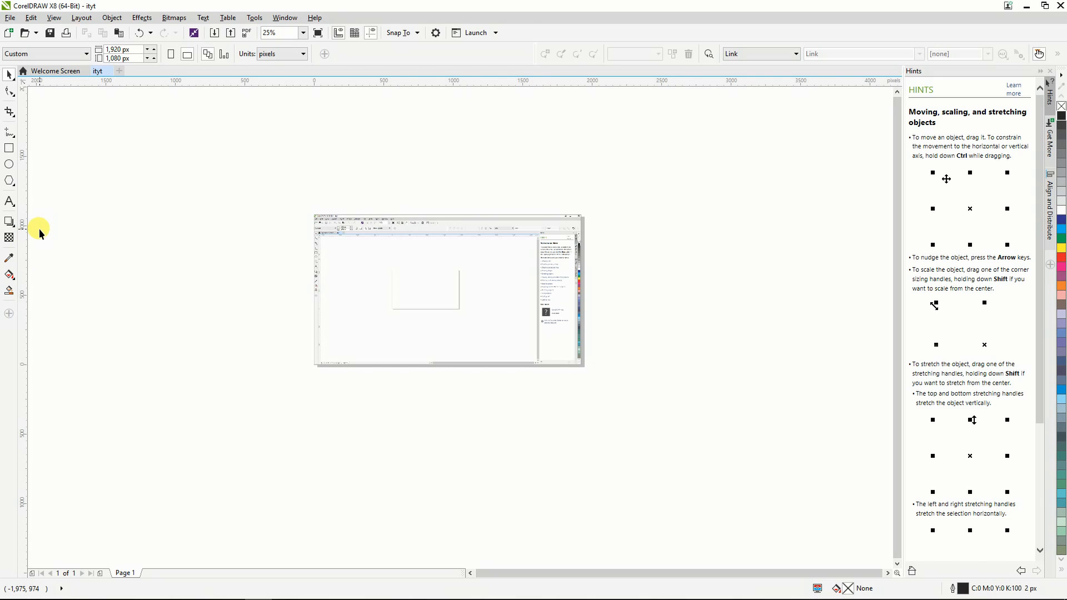
Add artistic text reading "Make your own", "YouTube" and "Image Thumbnail" on three lines in the empty area beside the page.
left_click(9, 201)
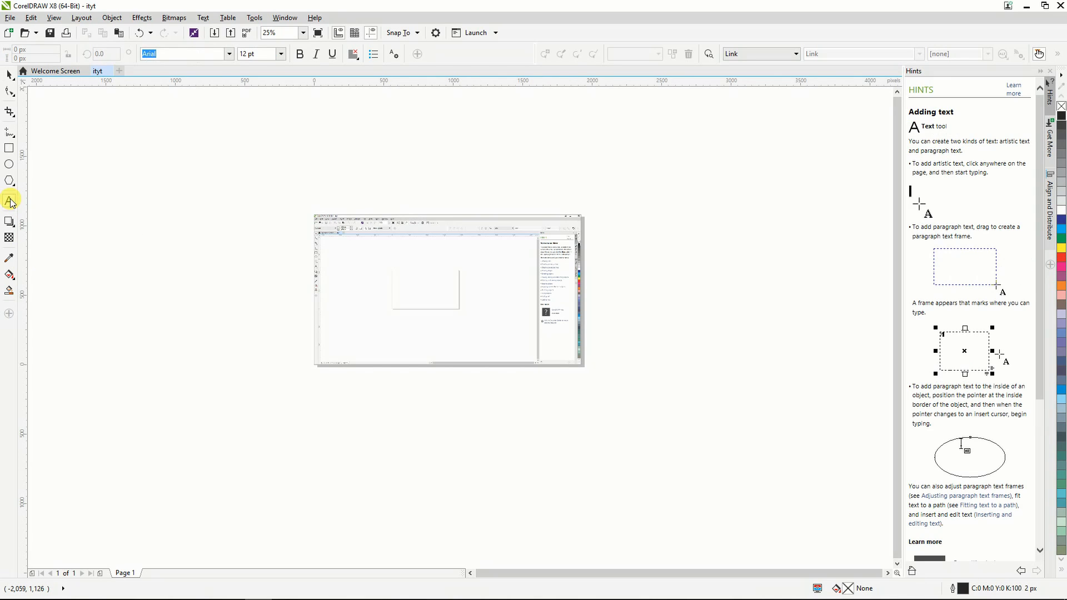
left_click(145, 166)
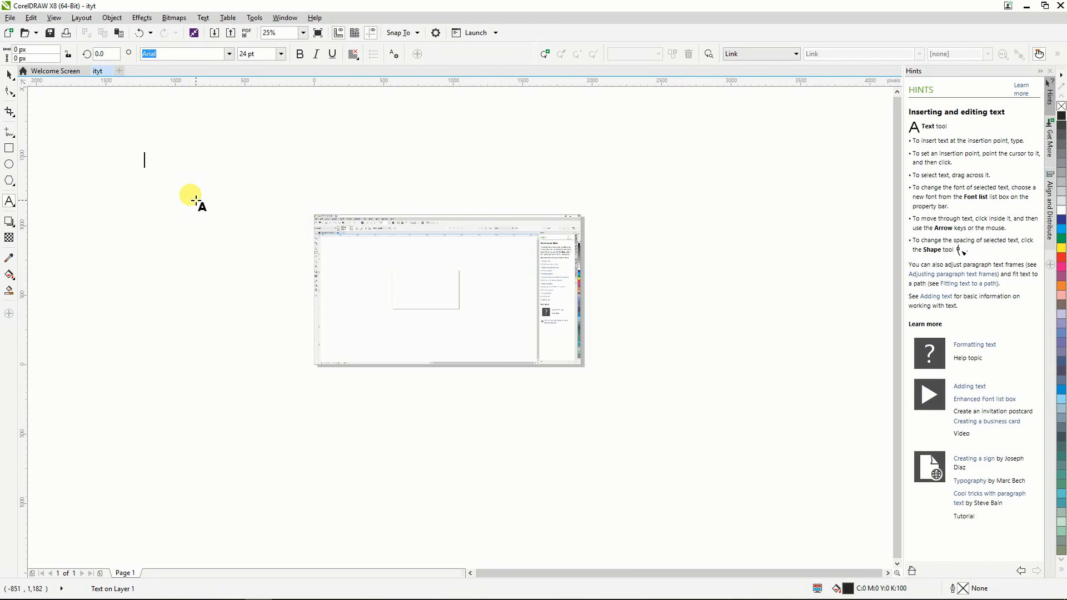
type("Make you")
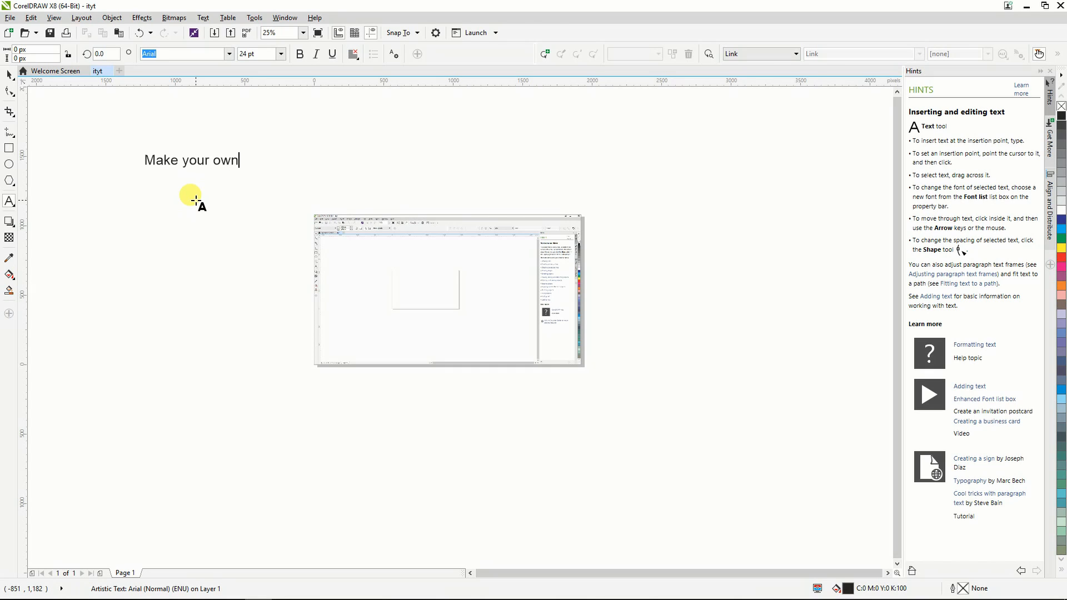
type("r own")
key("Return")
type("YouTube ")
type("Image")
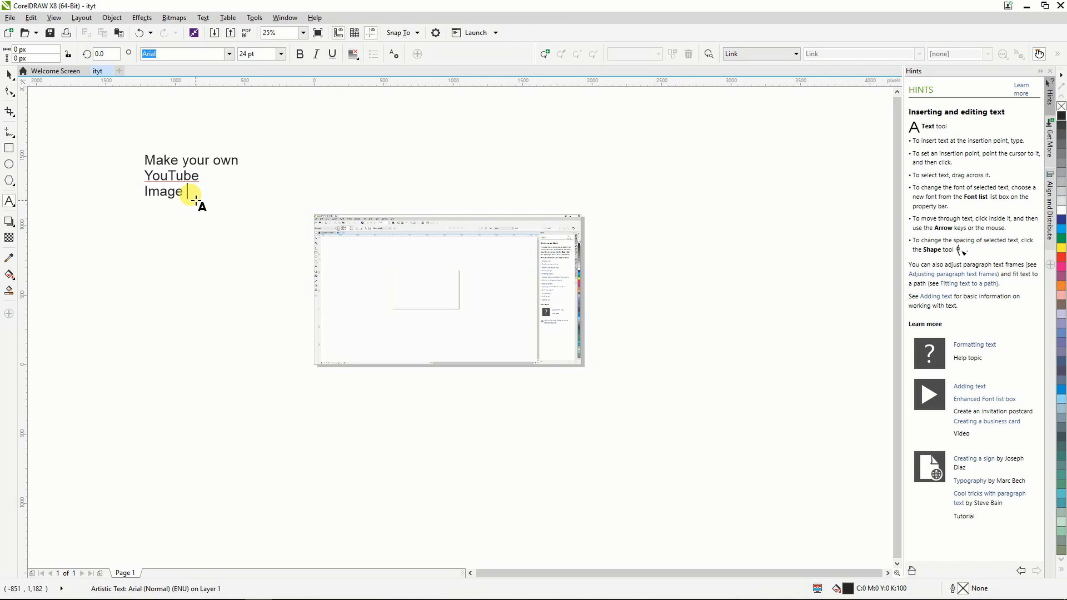
type(" Thumbnail")
left_click(10, 74)
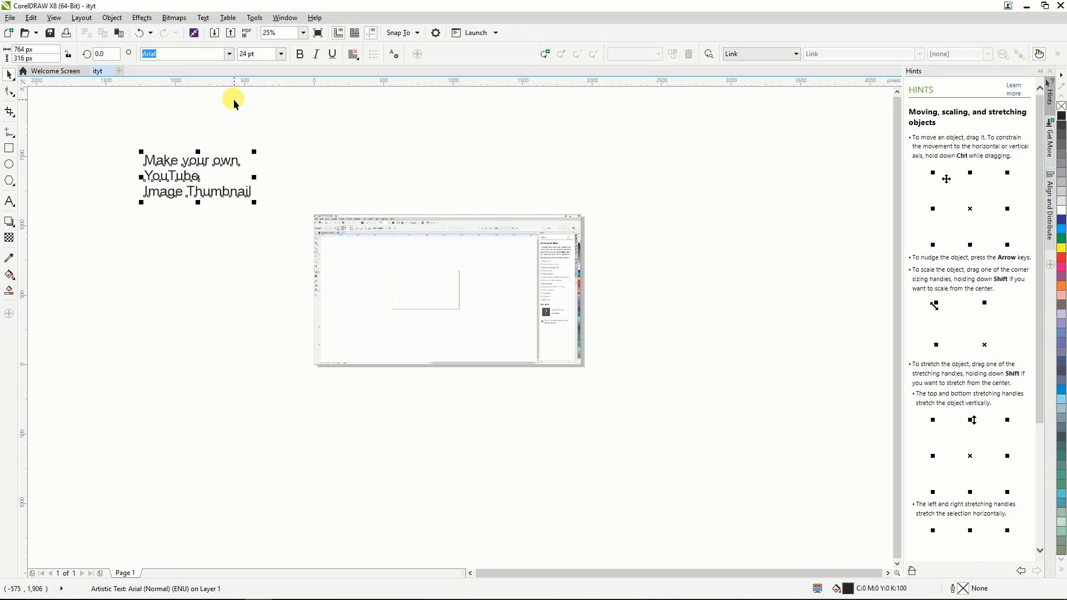
Center-align the title text and change its font to Poplar Std.
left_click(353, 54)
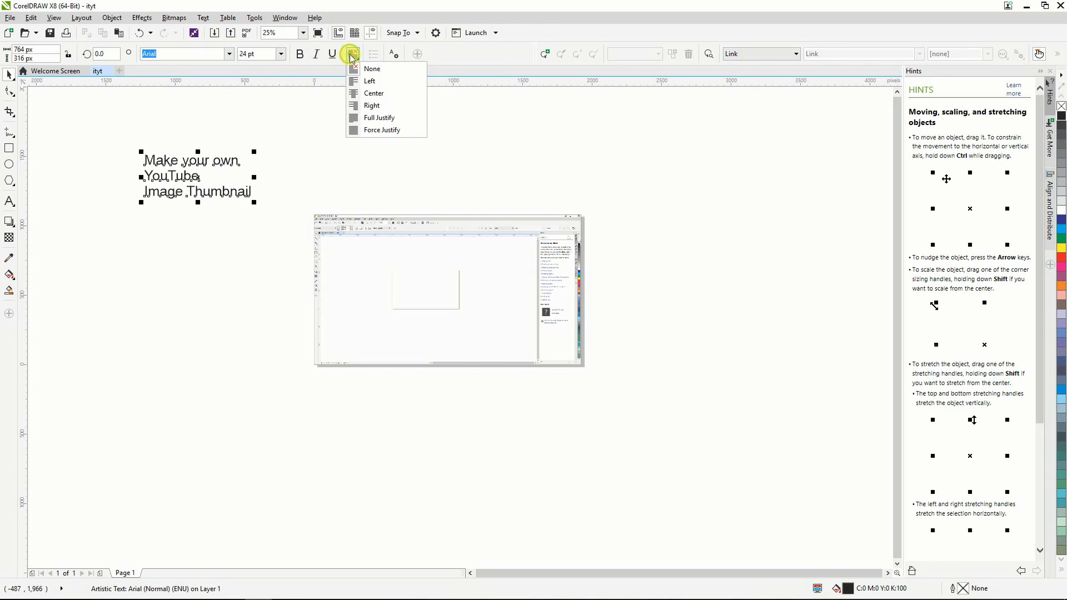
left_click(366, 93)
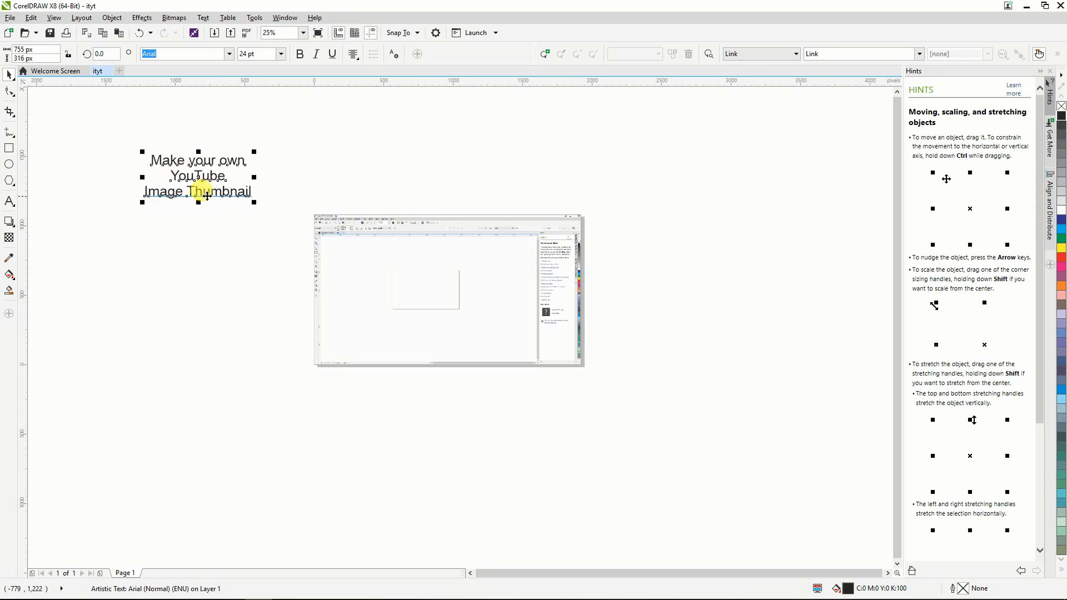
left_click(229, 53)
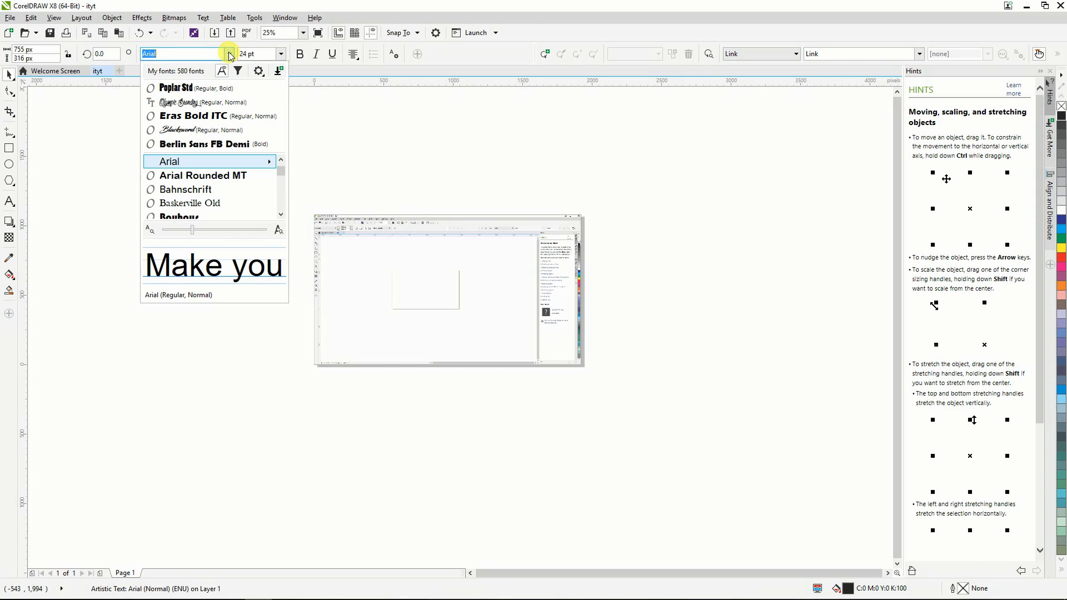
left_click(218, 90)
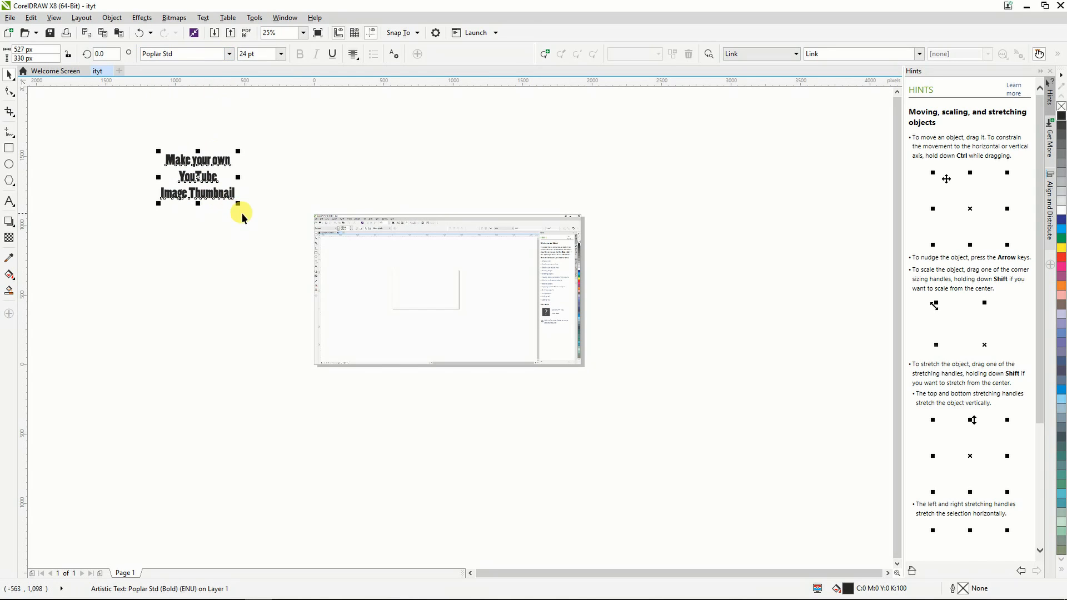
Move the title text onto the screenshot and enlarge it to about 1,105 by 692 px.
left_click_drag(243, 210, 276, 231)
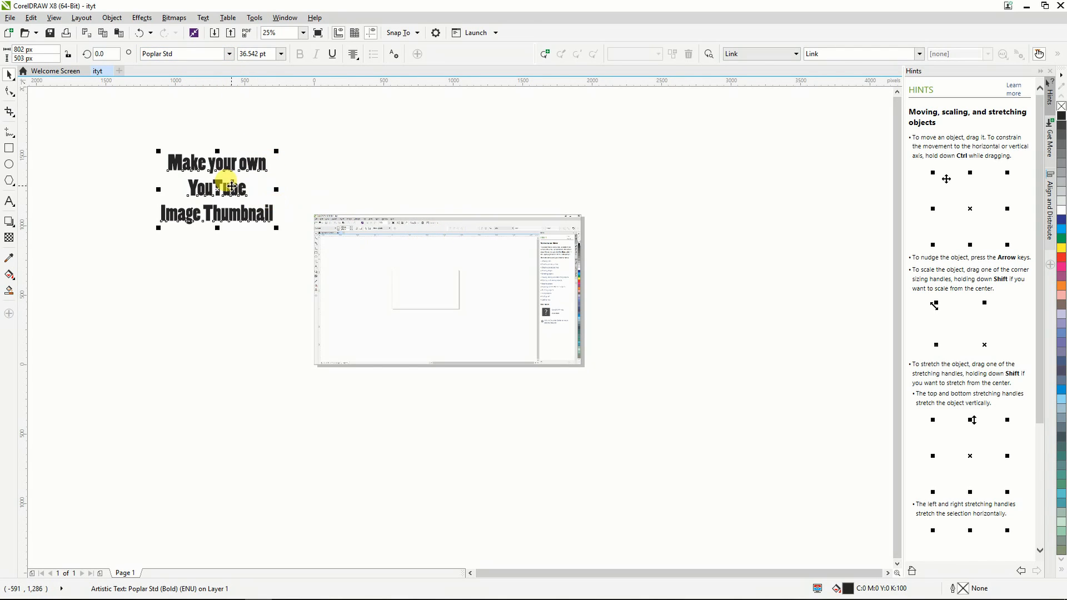
left_click_drag(231, 185, 408, 282)
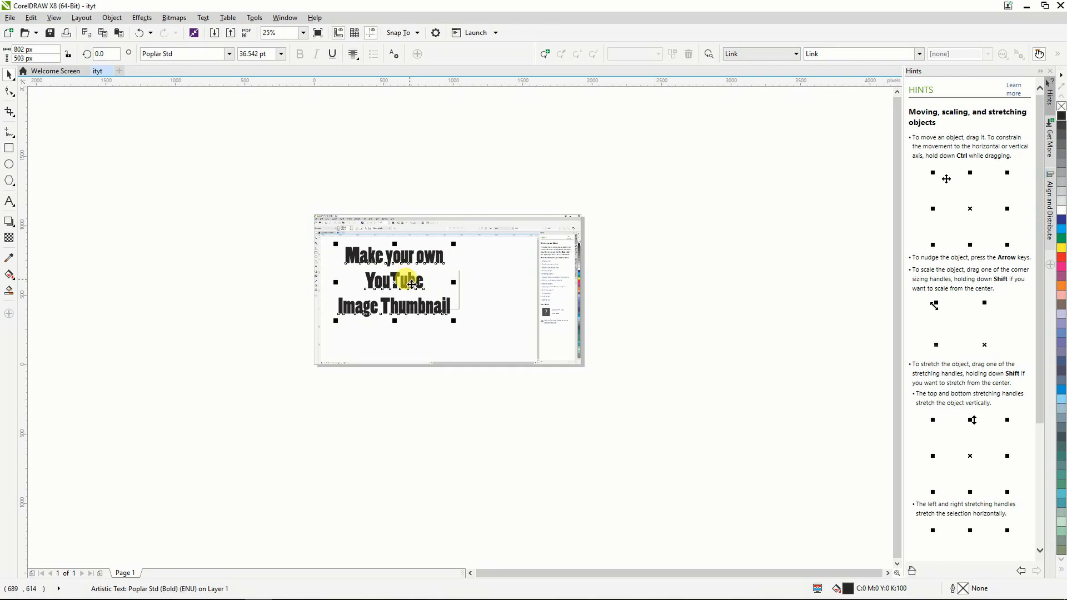
left_click_drag(452, 322, 496, 347)
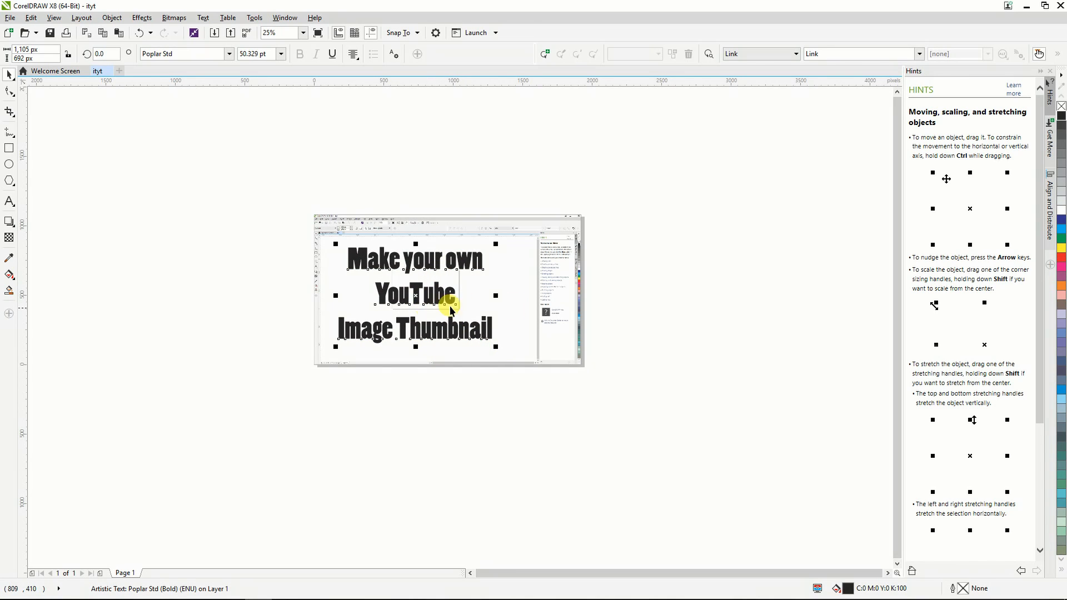
Fill the title text with yellow and give it a 3 px black outline.
left_click(1060, 249)
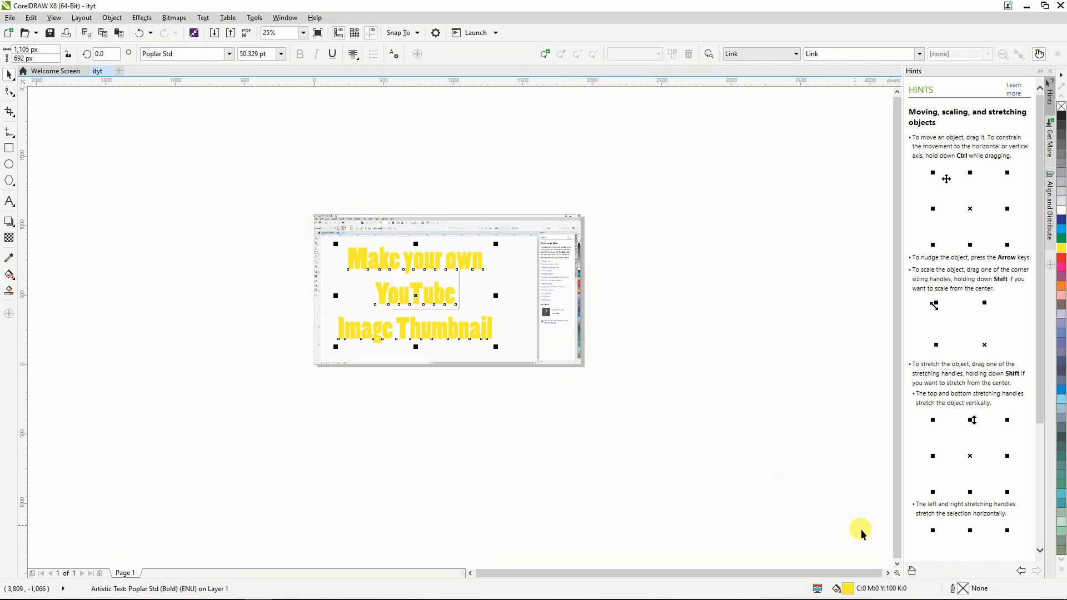
double_click(962, 588)
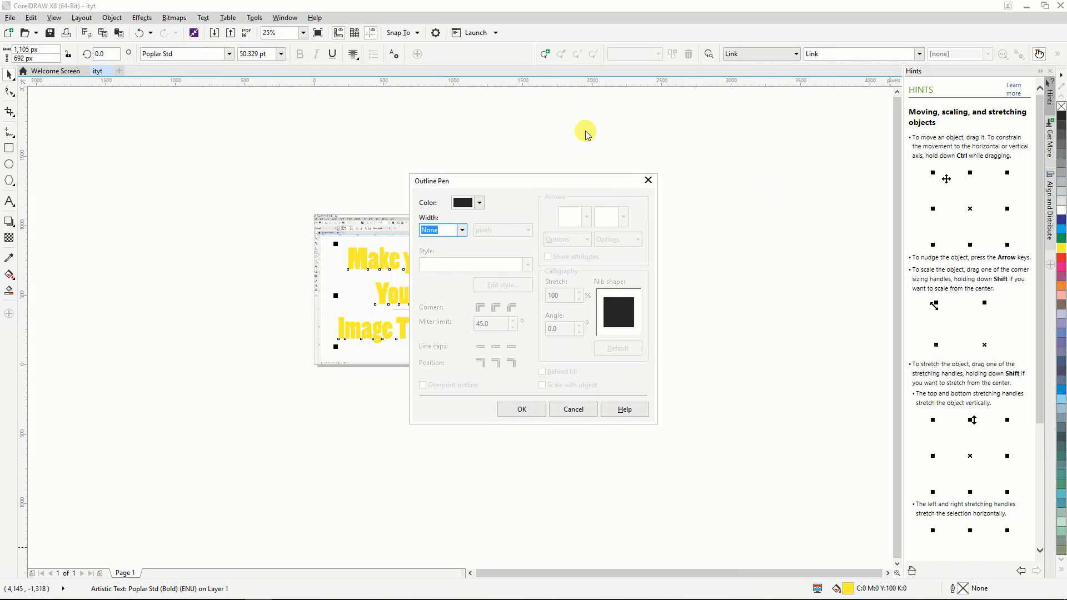
left_click(461, 230)
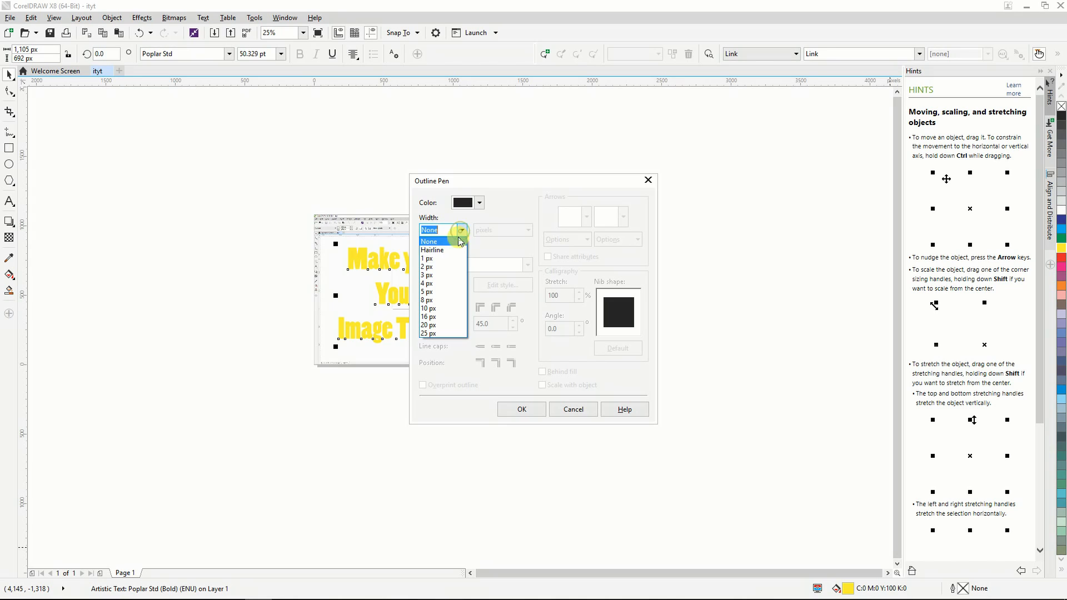
left_click(449, 274)
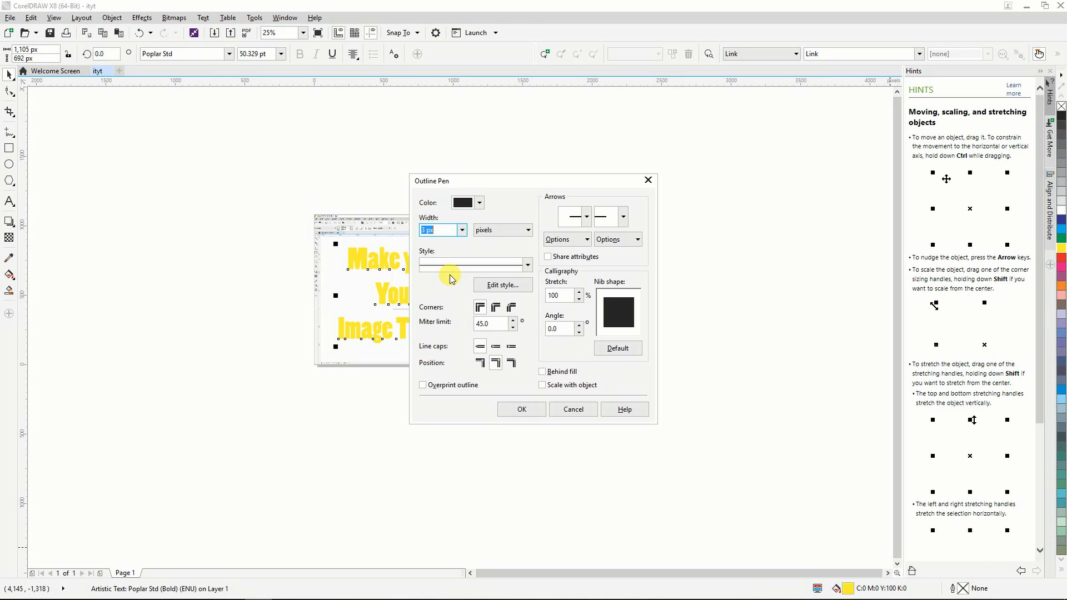
left_click(525, 409)
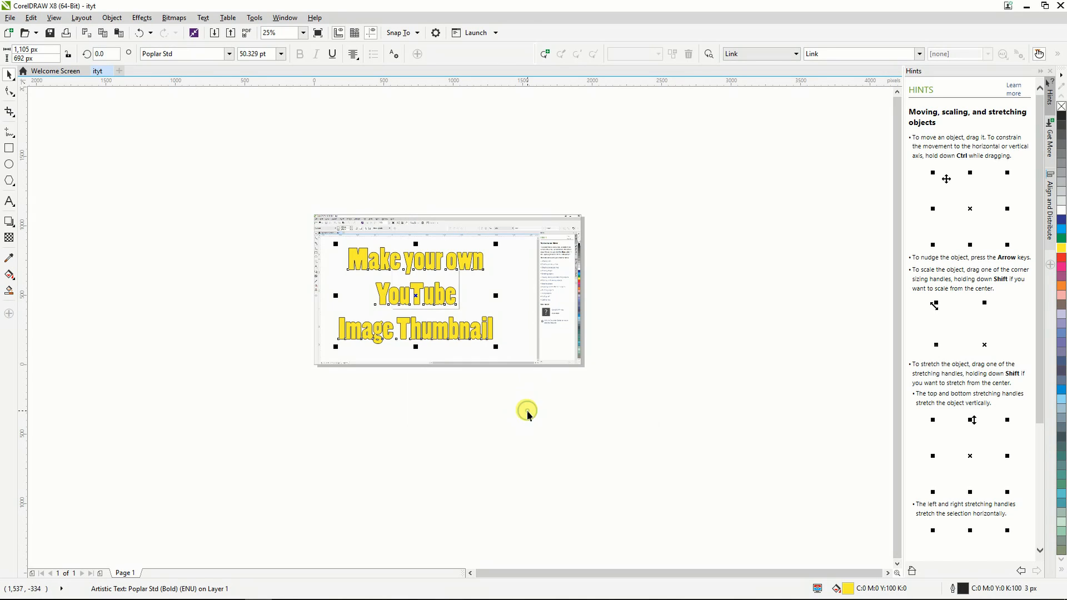
Rotate the title text counterclockwise by about 6.5 degrees and deselect it.
left_click(445, 327)
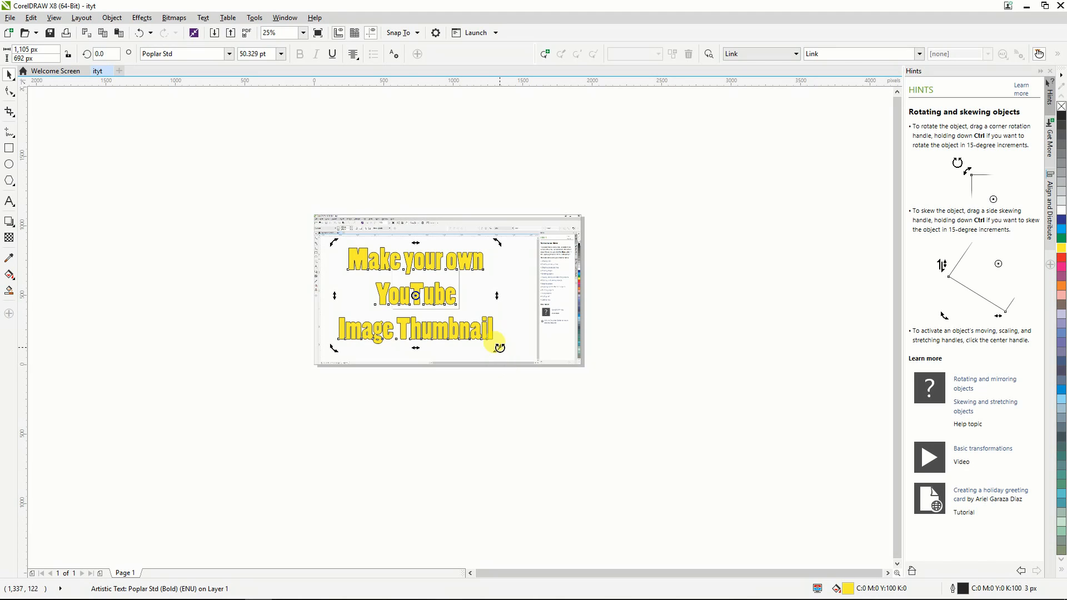
left_click_drag(500, 347, 508, 337)
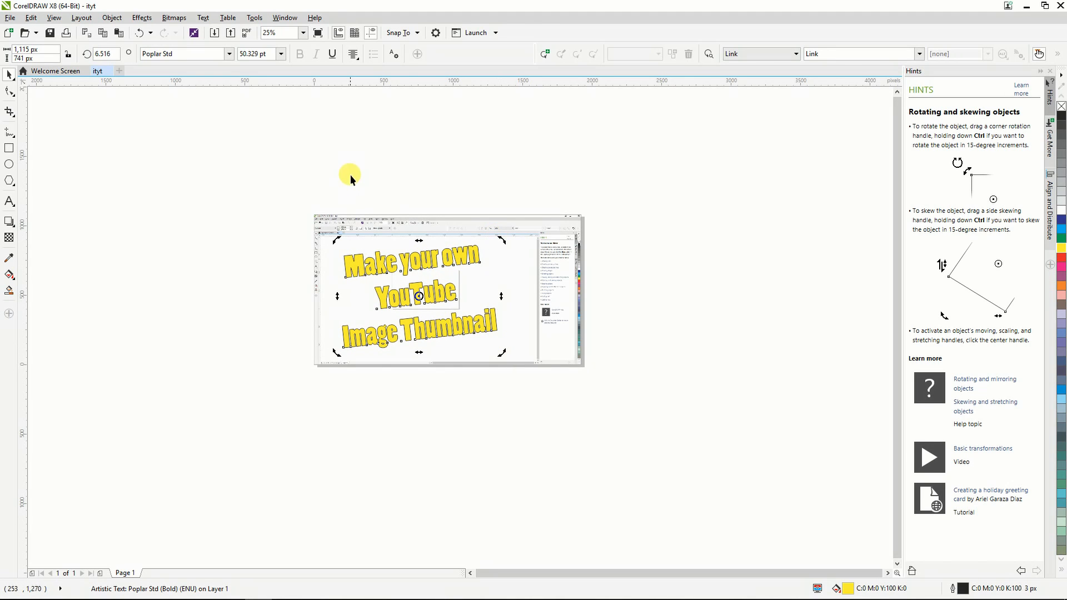
left_click(366, 178)
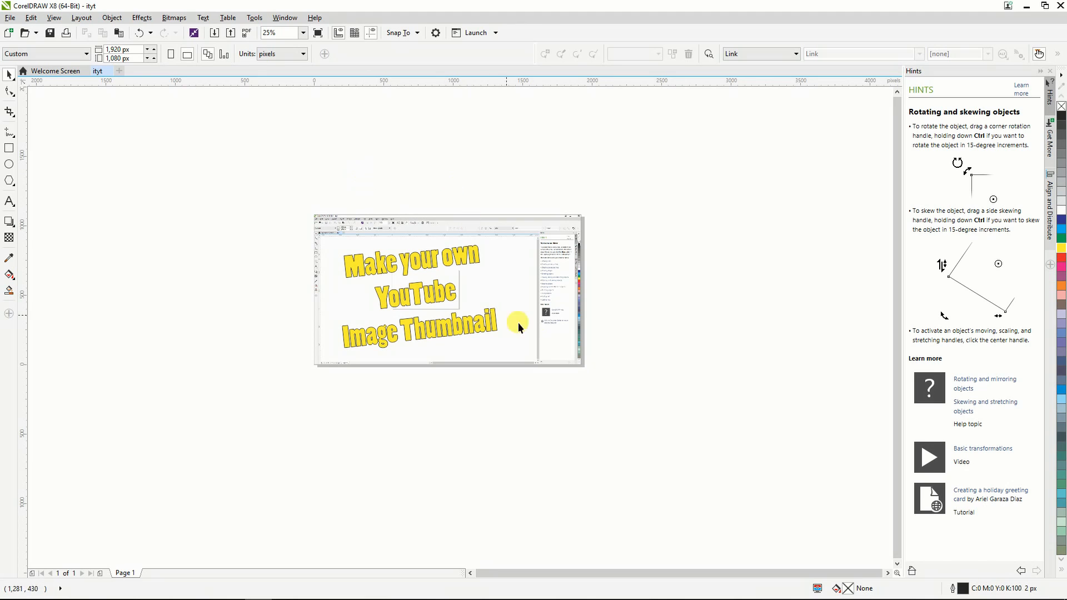
Stretch the title text to about 1,392 by 852 px, shift it slightly left on the screenshot and deselect it.
left_click(448, 289)
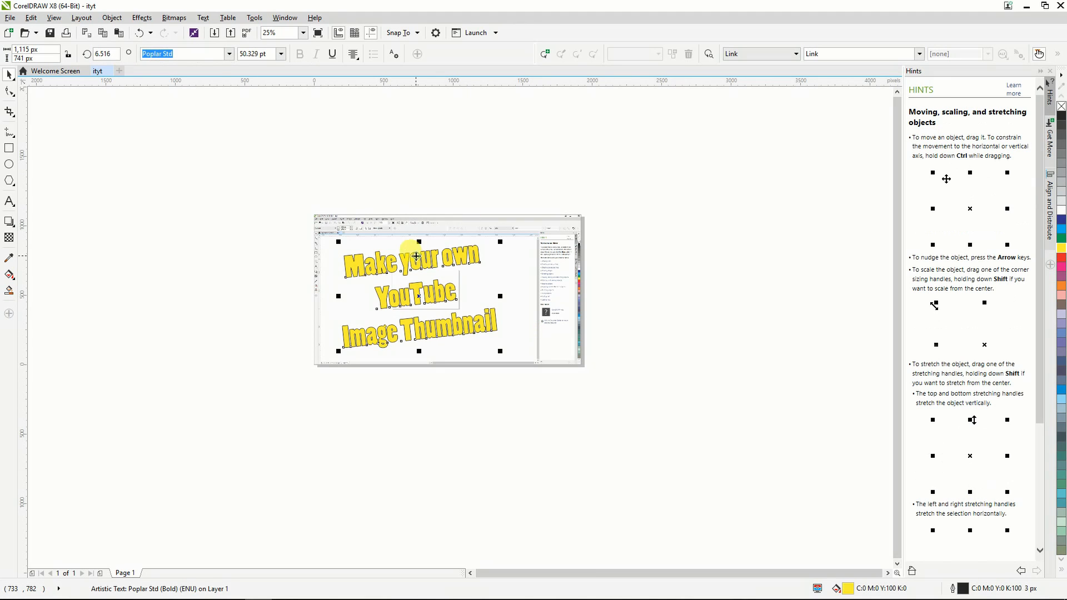
left_click_drag(420, 239, 423, 224)
left_click_drag(501, 288, 535, 286)
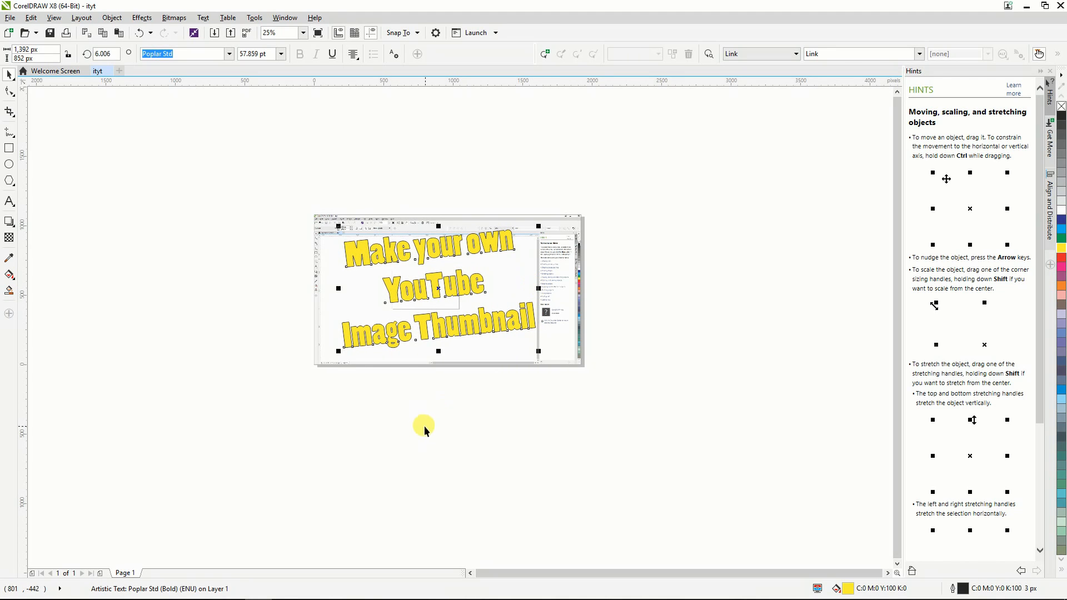
left_click_drag(400, 294, 392, 294)
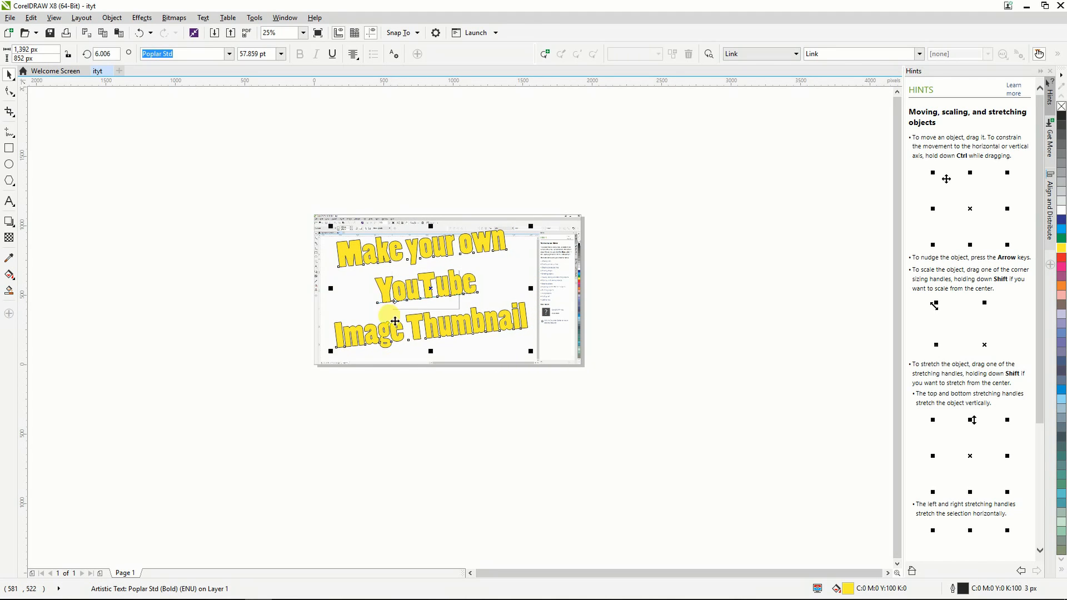
left_click(389, 412)
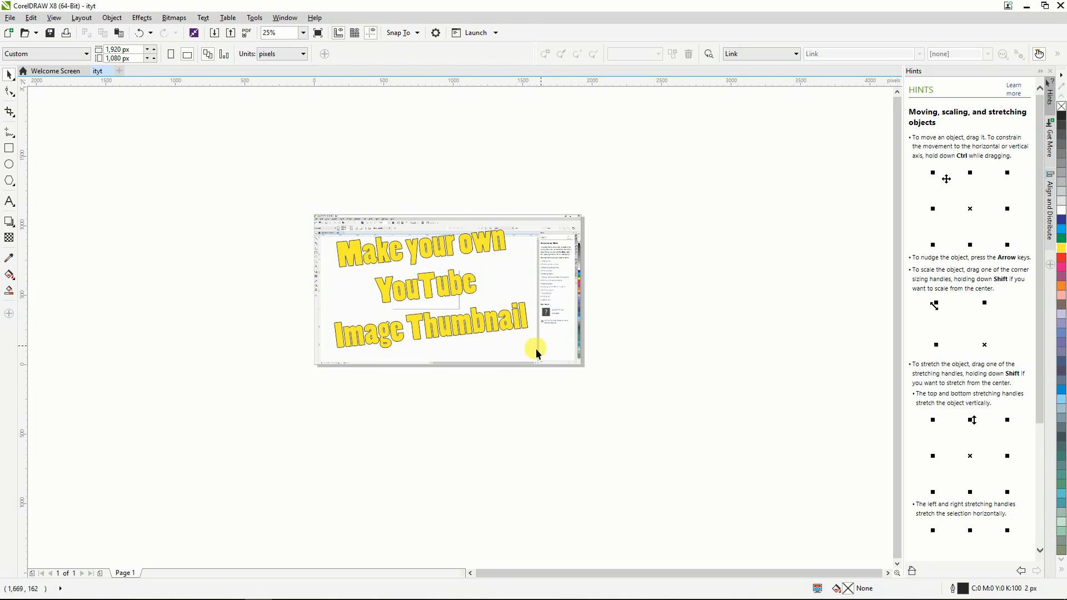
Try to open the Red-Dog-Media-small-transp logo from the Template logos folder inside RDM Templates as a drawing.
left_click(10, 18)
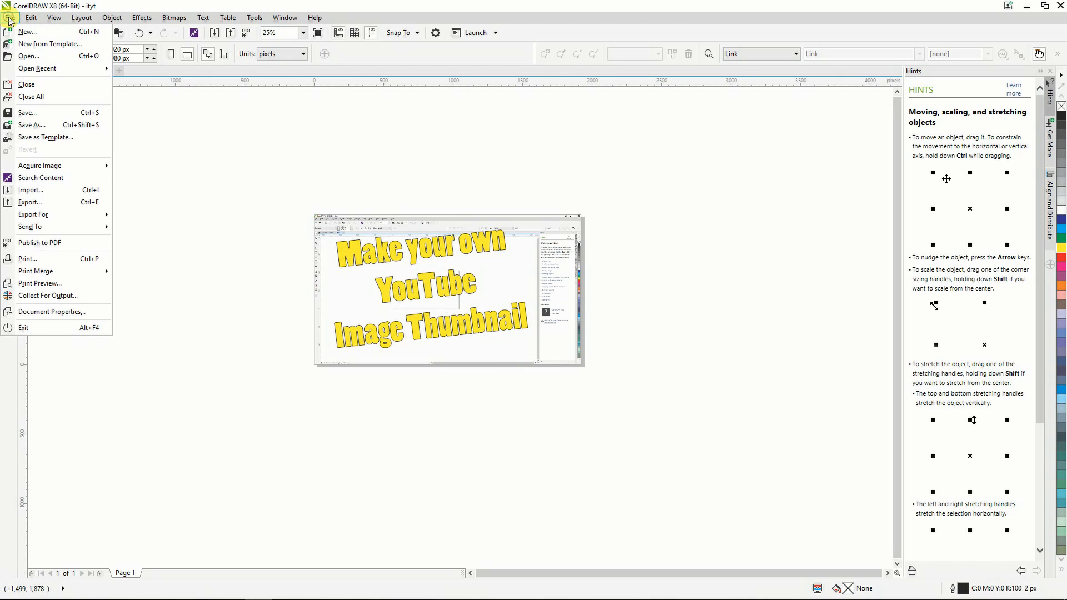
left_click(37, 57)
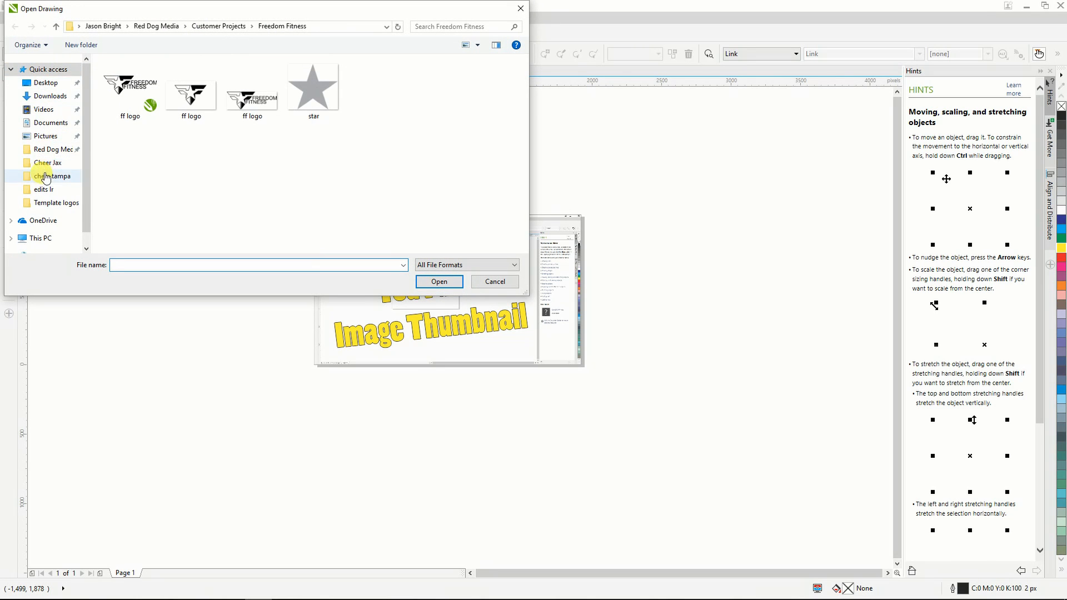
left_click(55, 149)
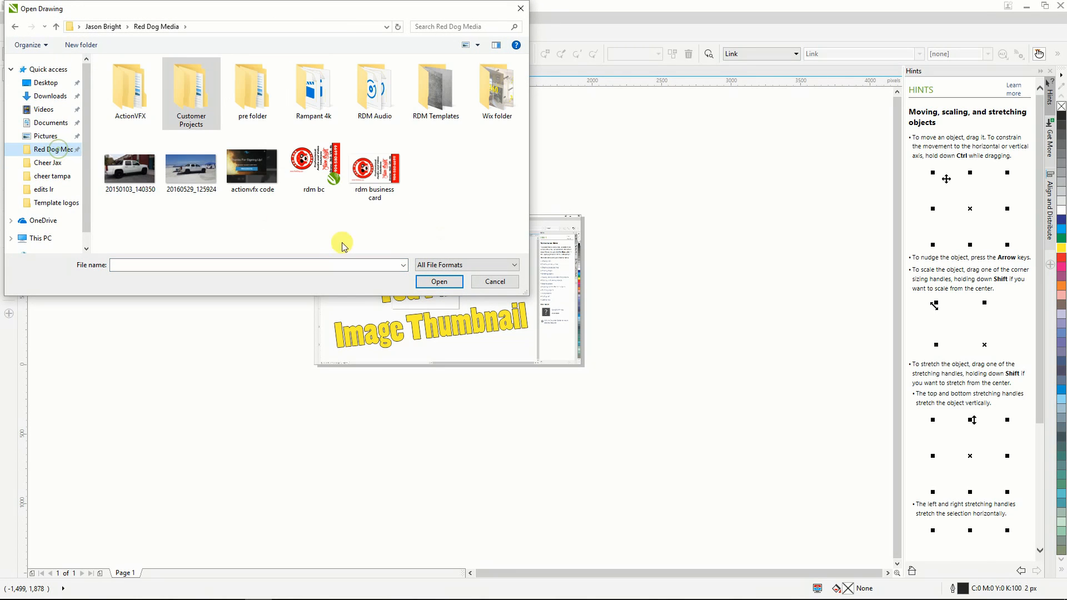
left_click(437, 92)
double_click(437, 92)
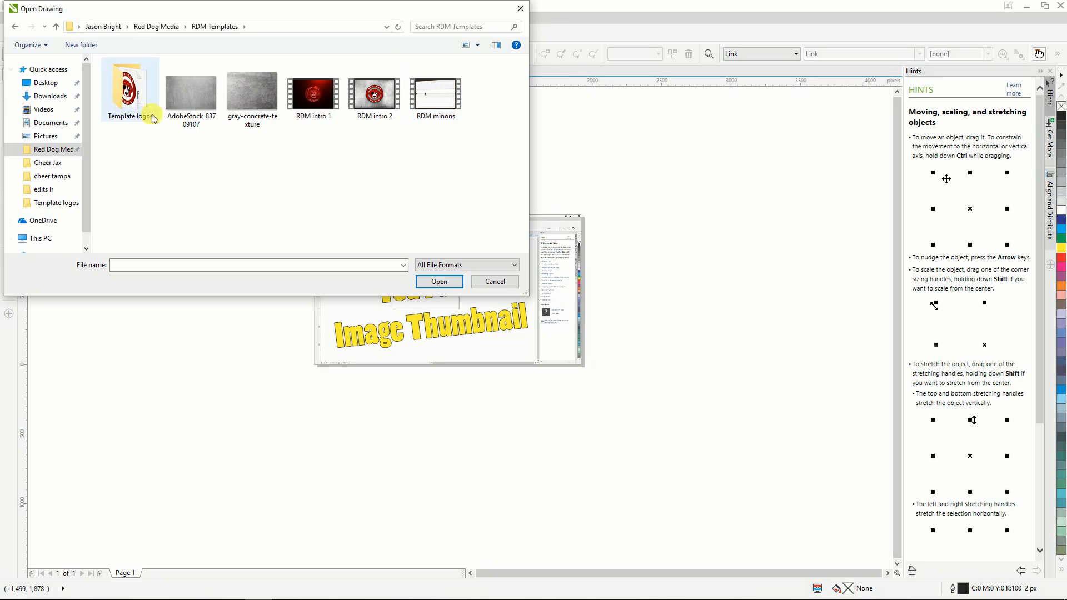
double_click(141, 106)
left_click(191, 89)
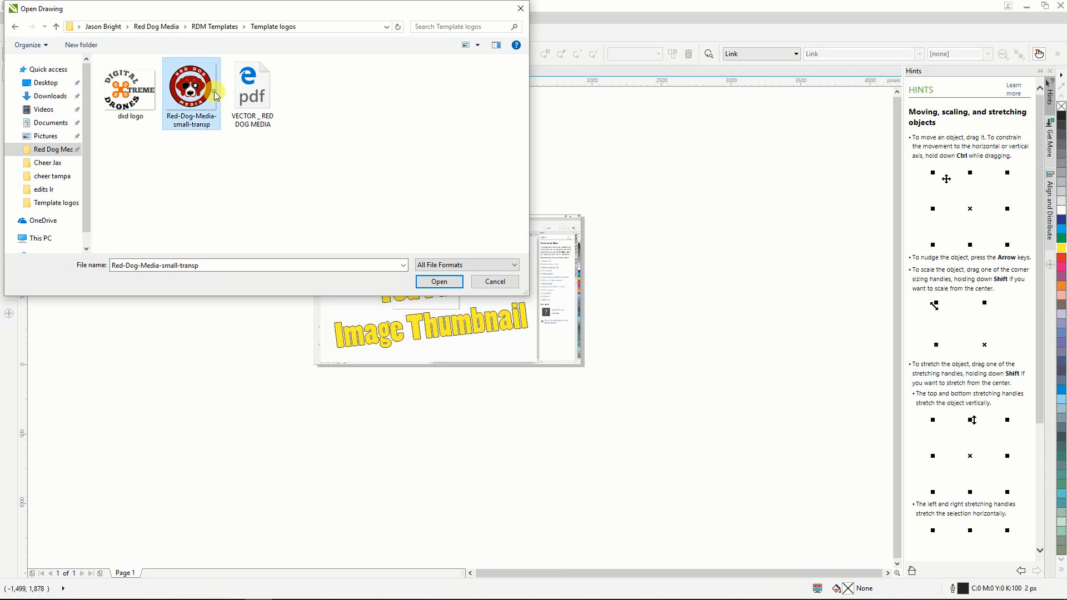
left_click(431, 283)
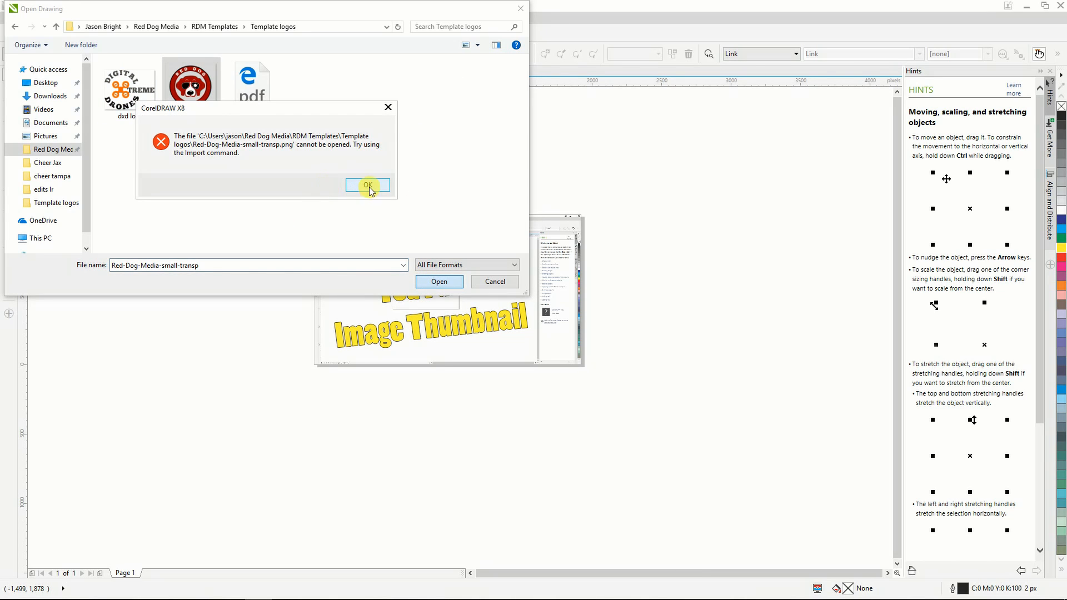
left_click(368, 185)
left_click(433, 281)
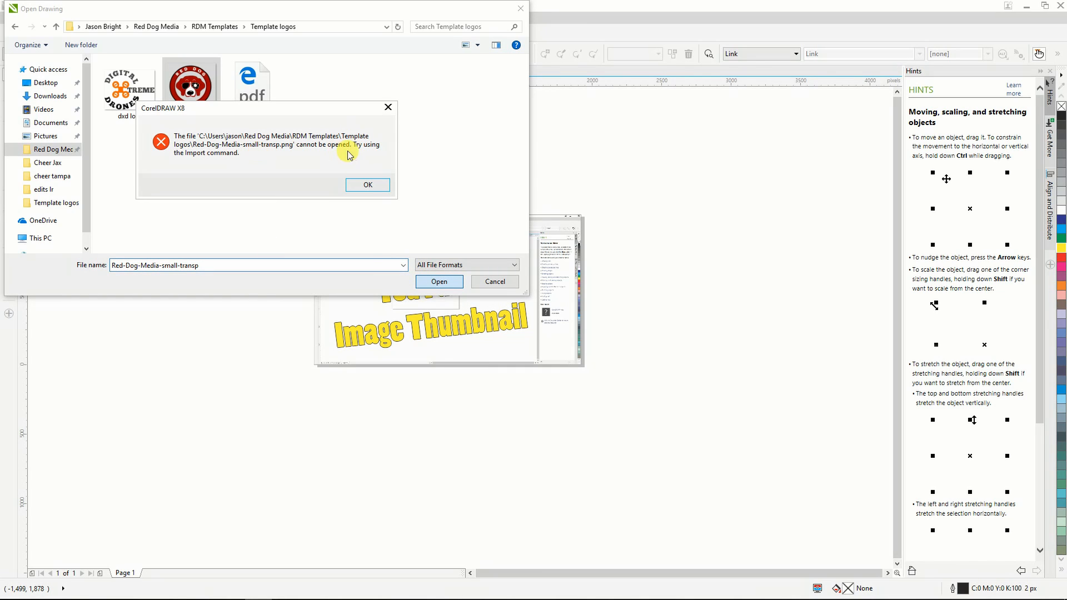
left_click(368, 185)
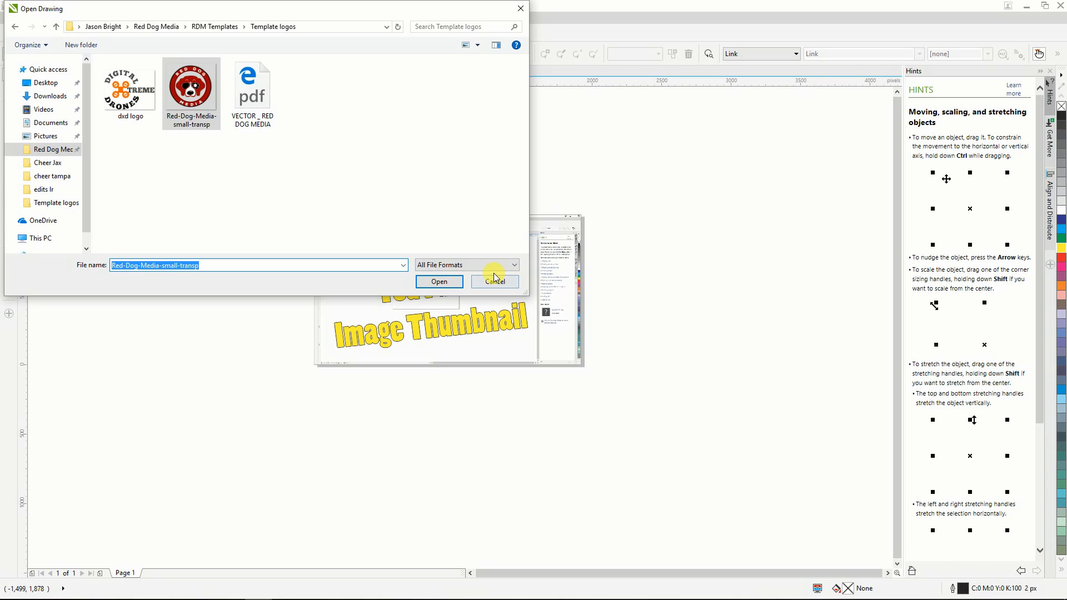
left_click(493, 281)
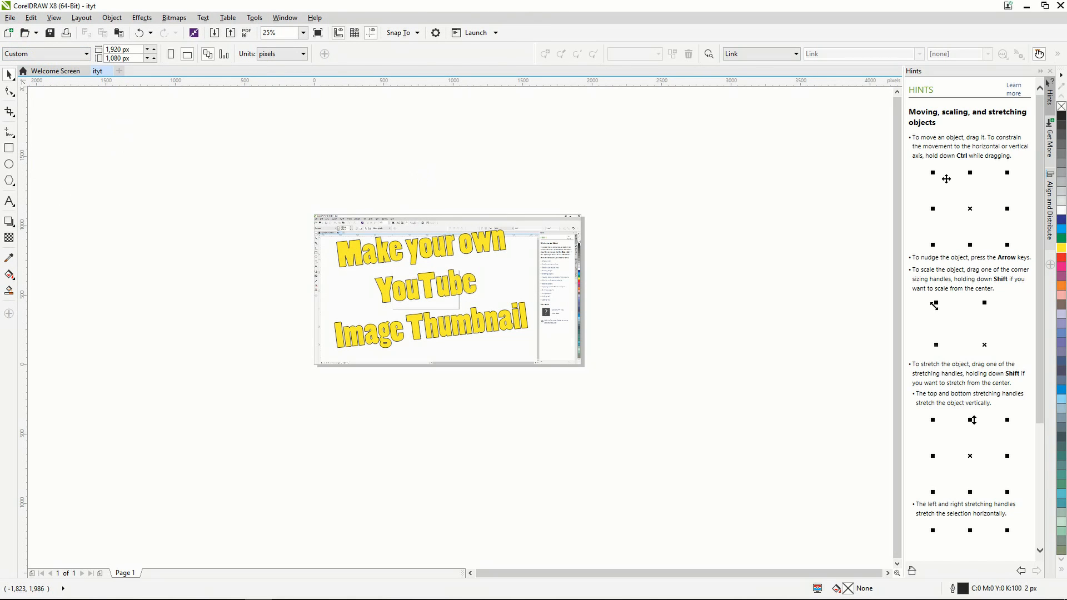
Import the Red-Dog-Media-small-transp logo from the Template logos folder inside Red Dog Media's RDM Templates.
left_click(10, 17)
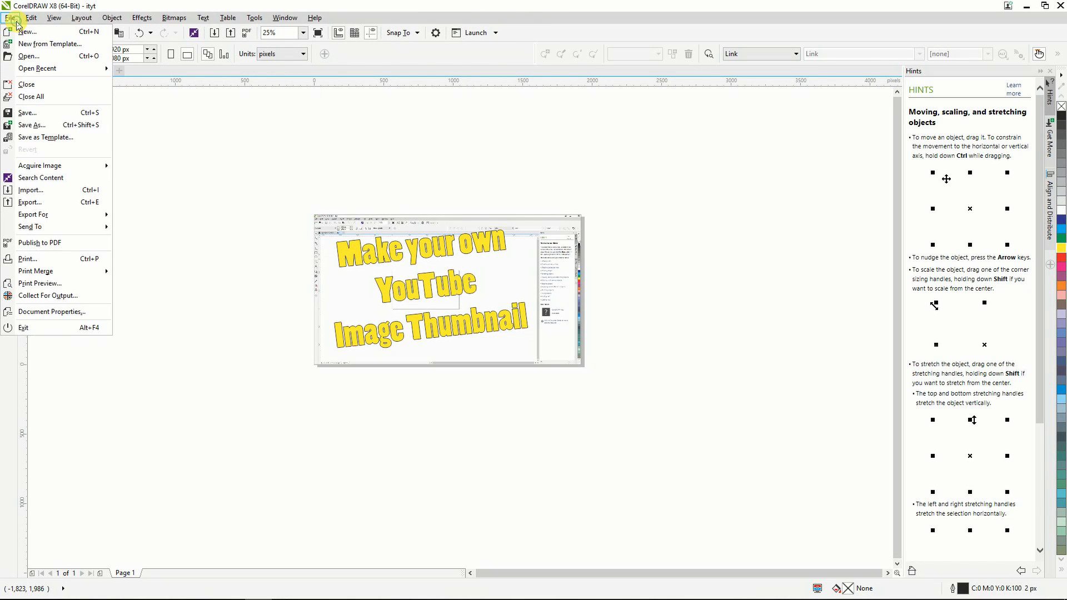
left_click(47, 190)
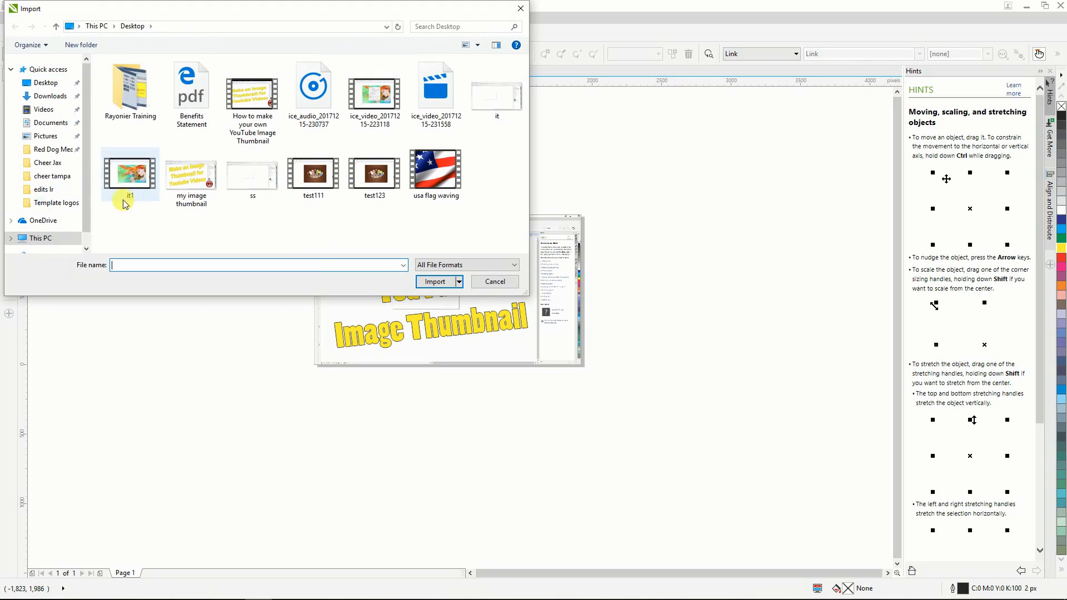
left_click(65, 149)
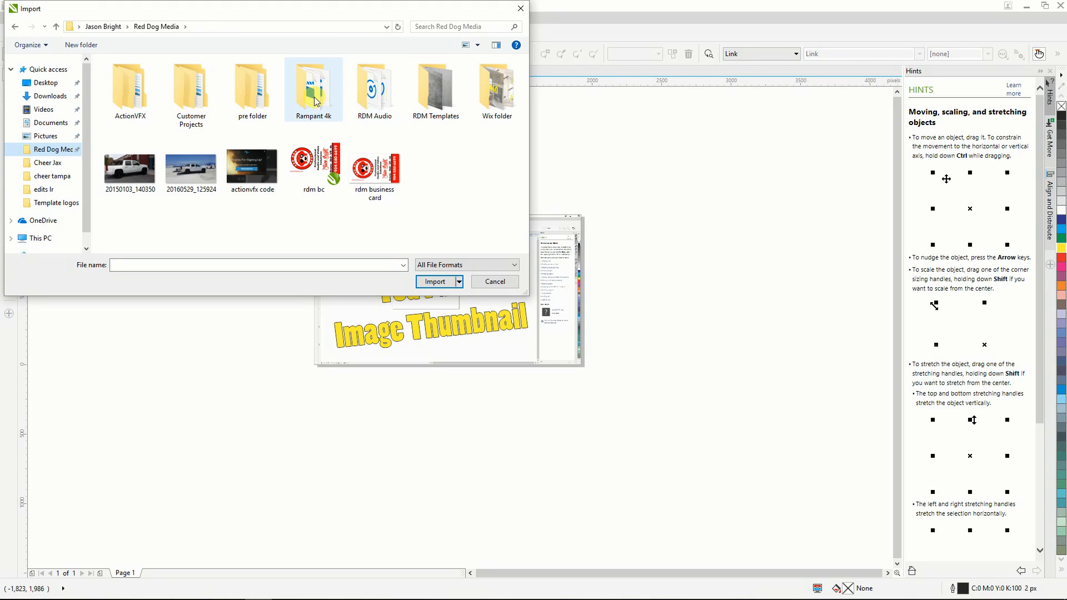
double_click(432, 91)
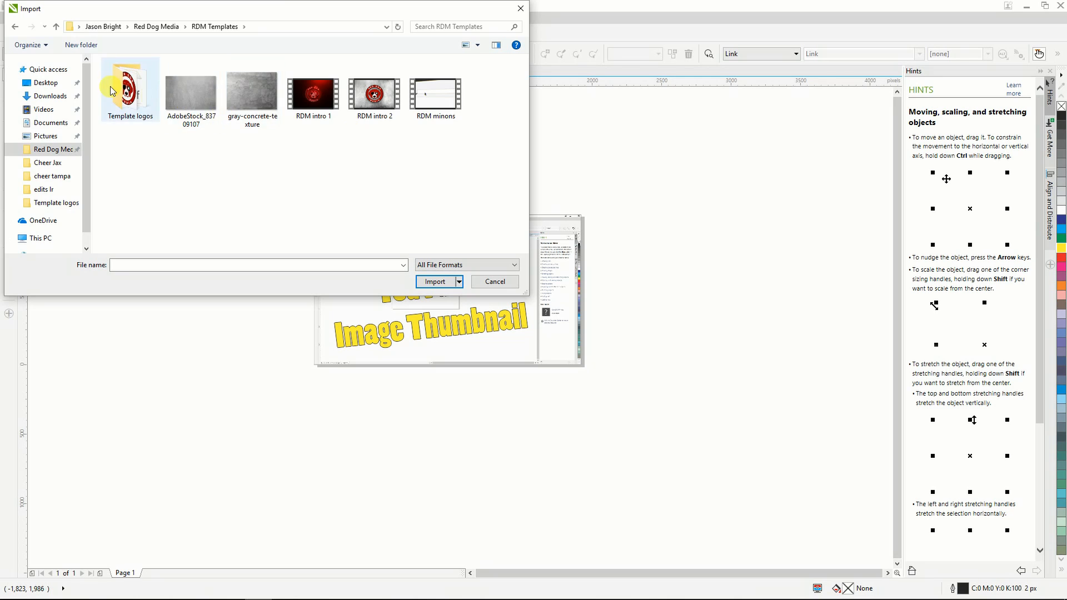
double_click(115, 92)
left_click(192, 89)
left_click(434, 282)
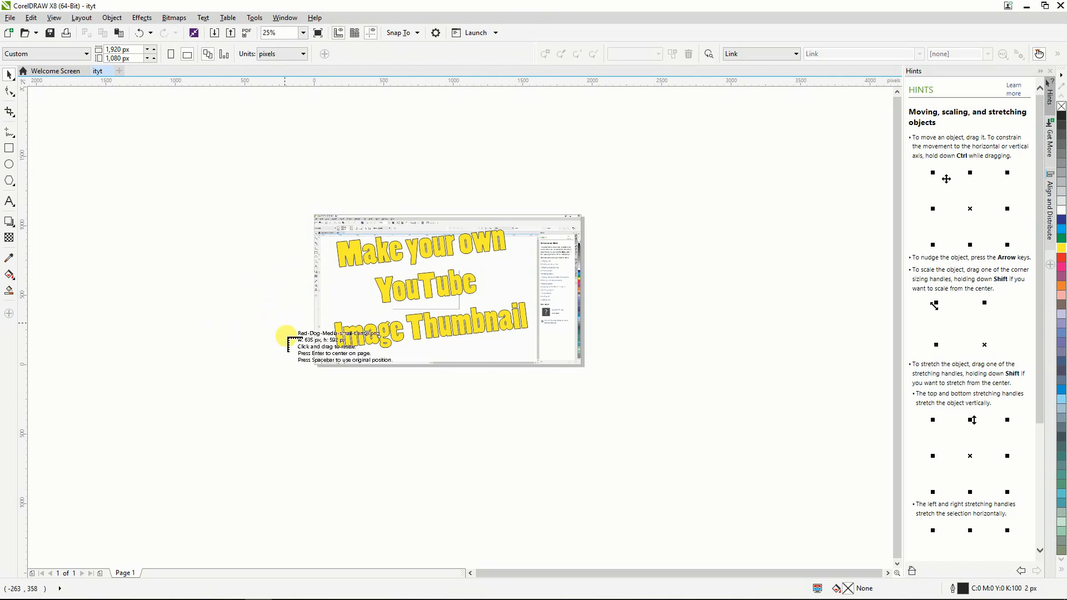
Place the logo at about 268 by 250 px in the page's lower-right corner, nudge it slightly up and right, and deselect it.
left_click_drag(531, 324, 552, 344)
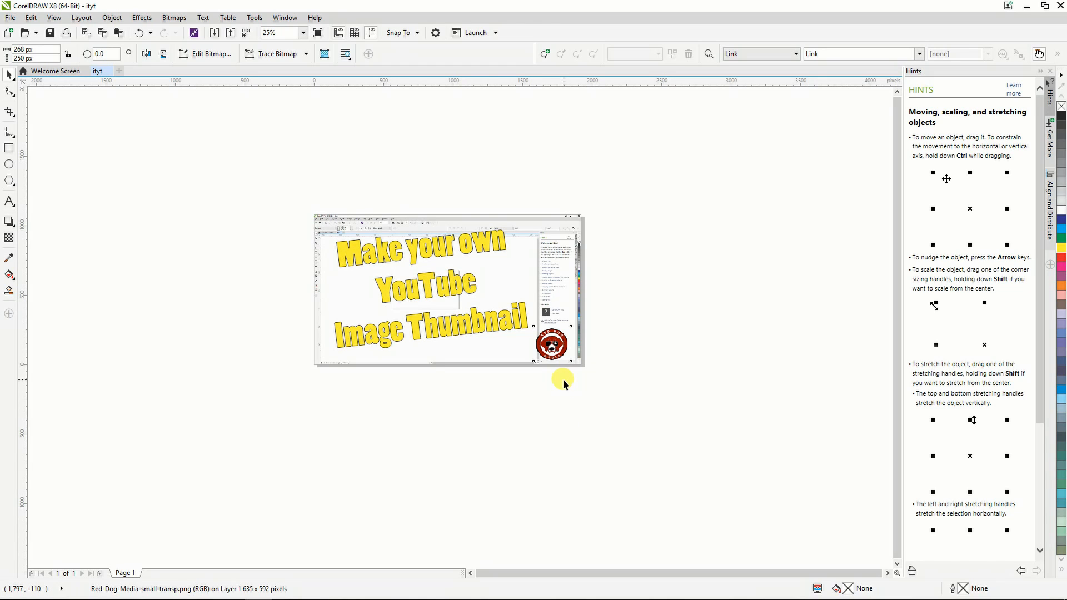
key("Up")
key("Up")
key("Right")
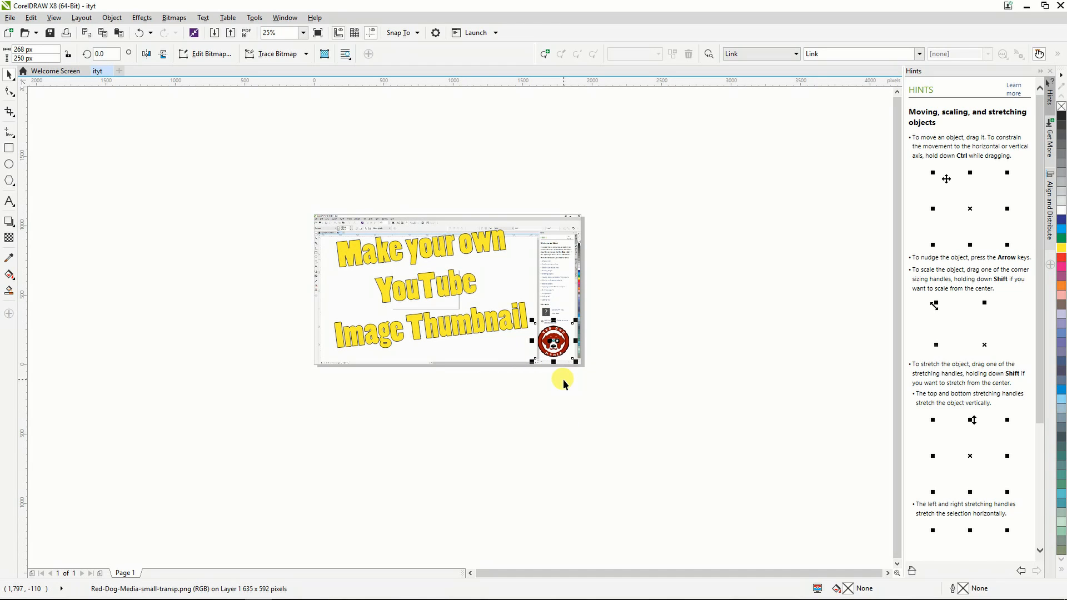
key("Right")
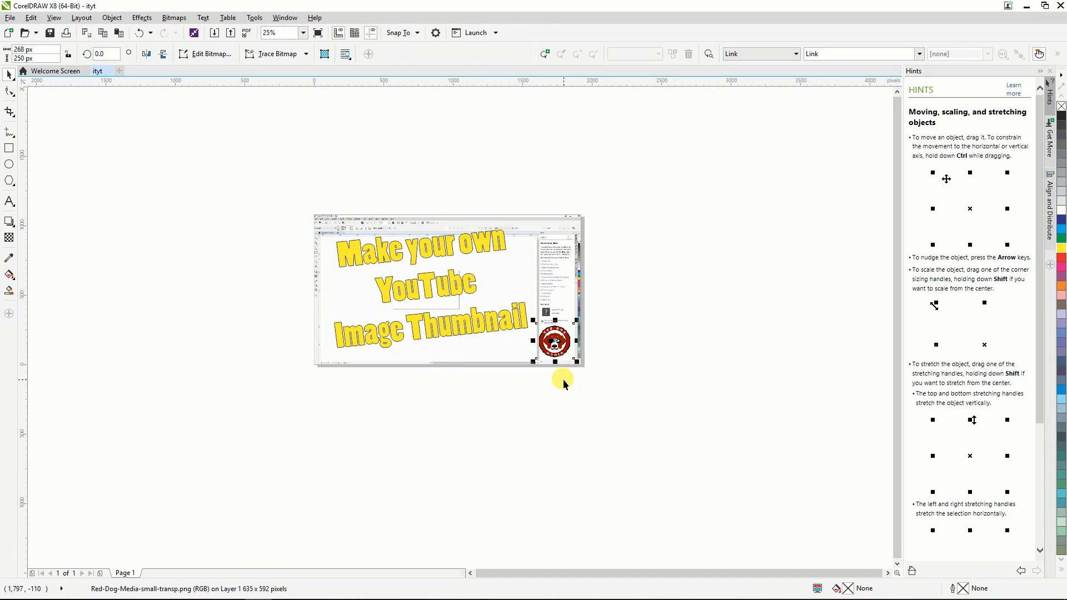
left_click(606, 382)
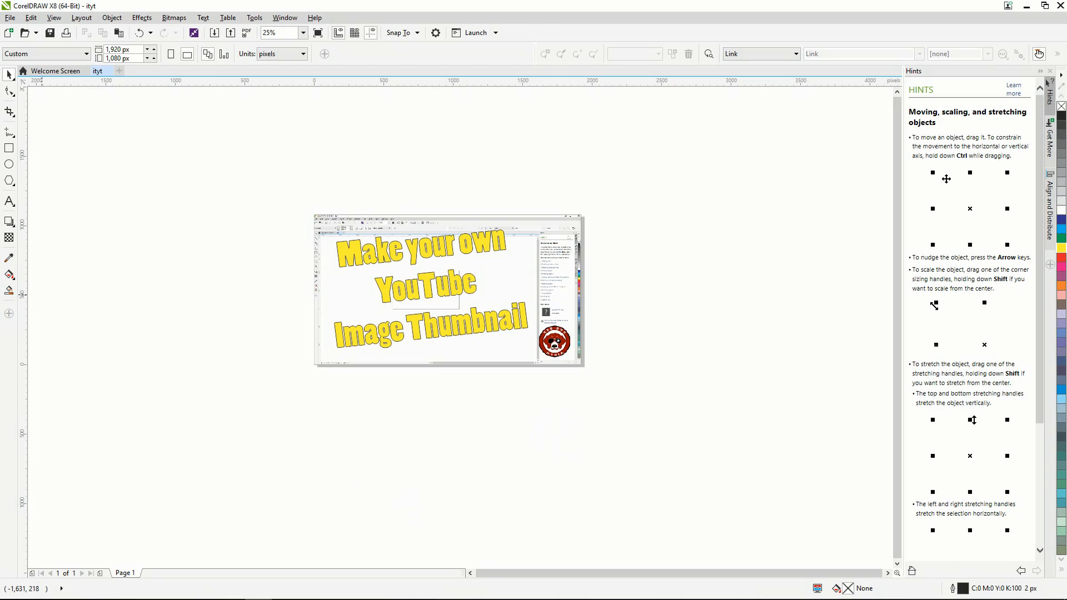
Export the thumbnail for the web as a 1,920 by 1,080 px JPEG at 100% quality, named "this one", on the Desktop.
left_click(12, 19)
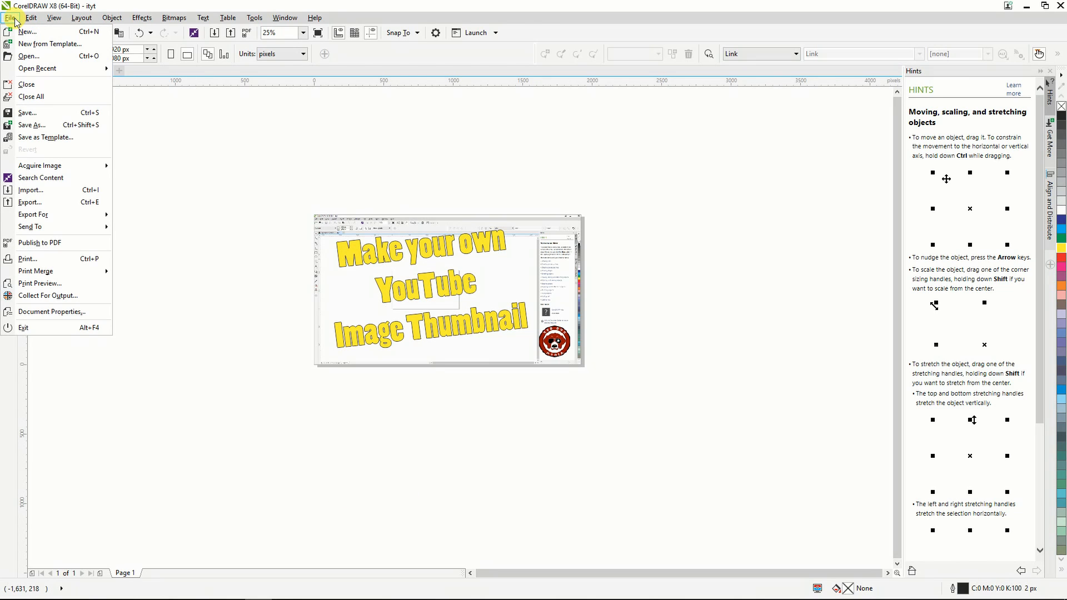
mouse_move(43, 214)
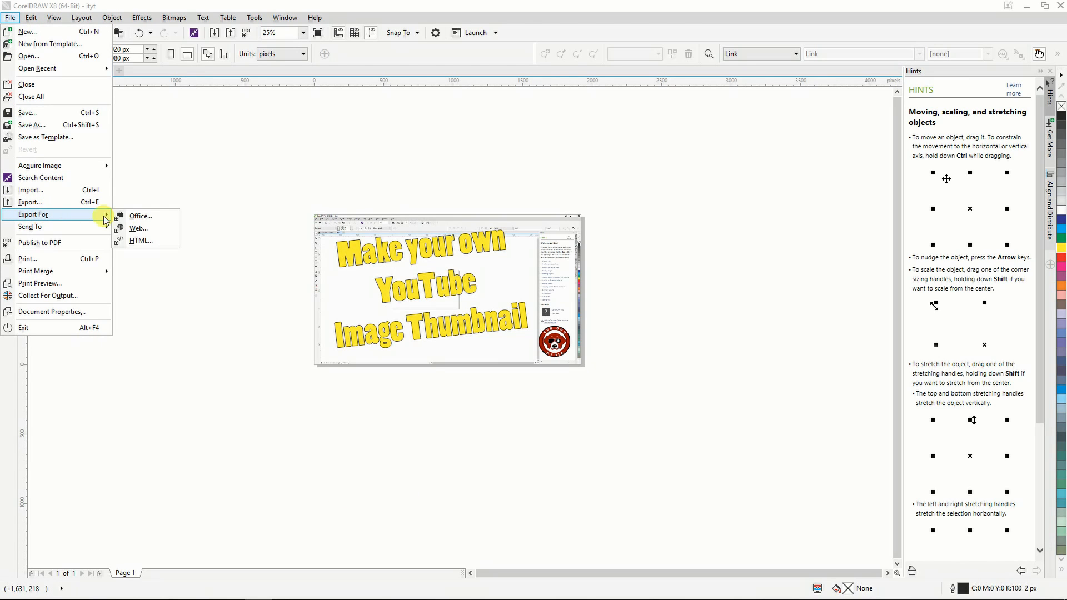
left_click(138, 229)
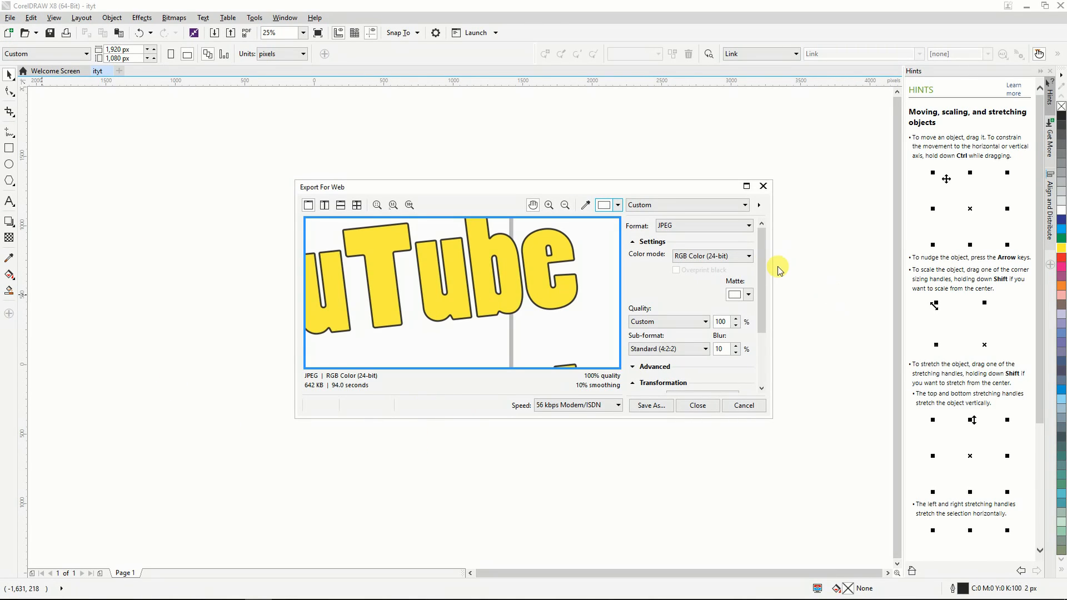
scroll(763, 257, "down", 3)
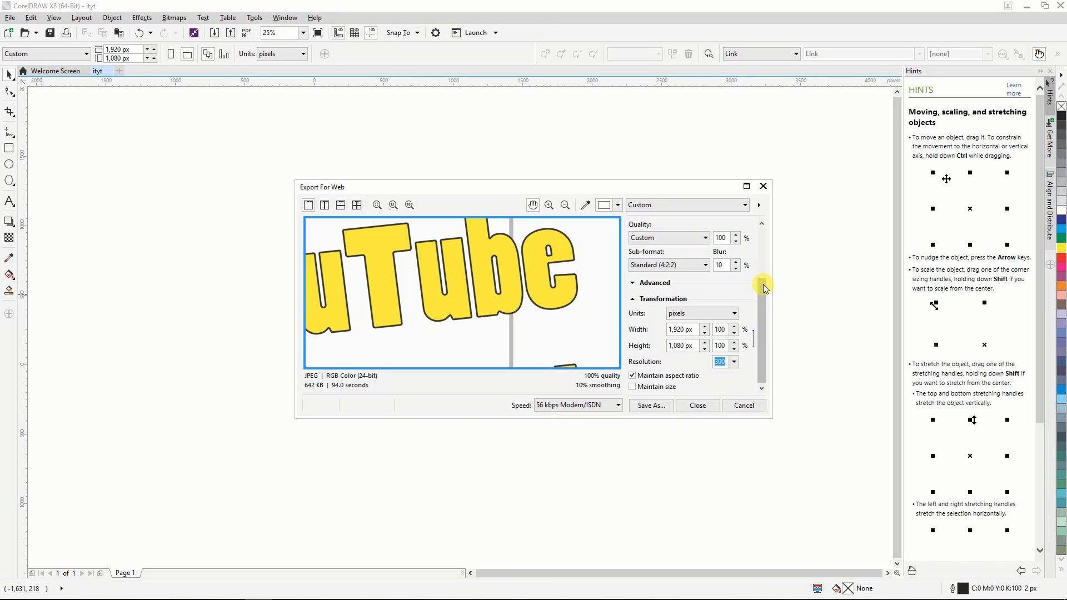
left_click_drag(762, 284, 761, 220)
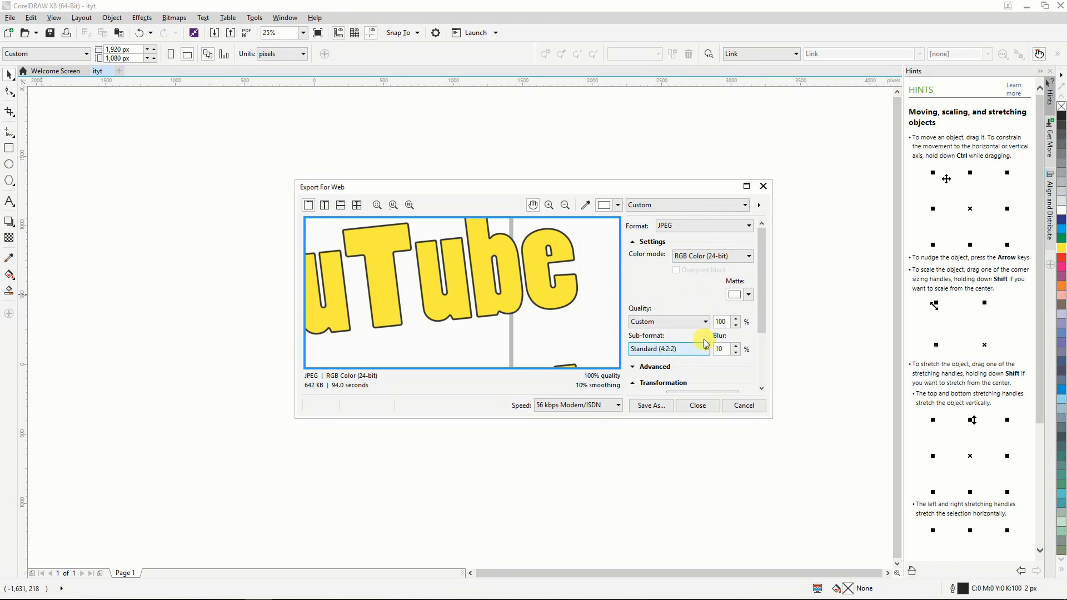
left_click_drag(764, 261, 776, 347)
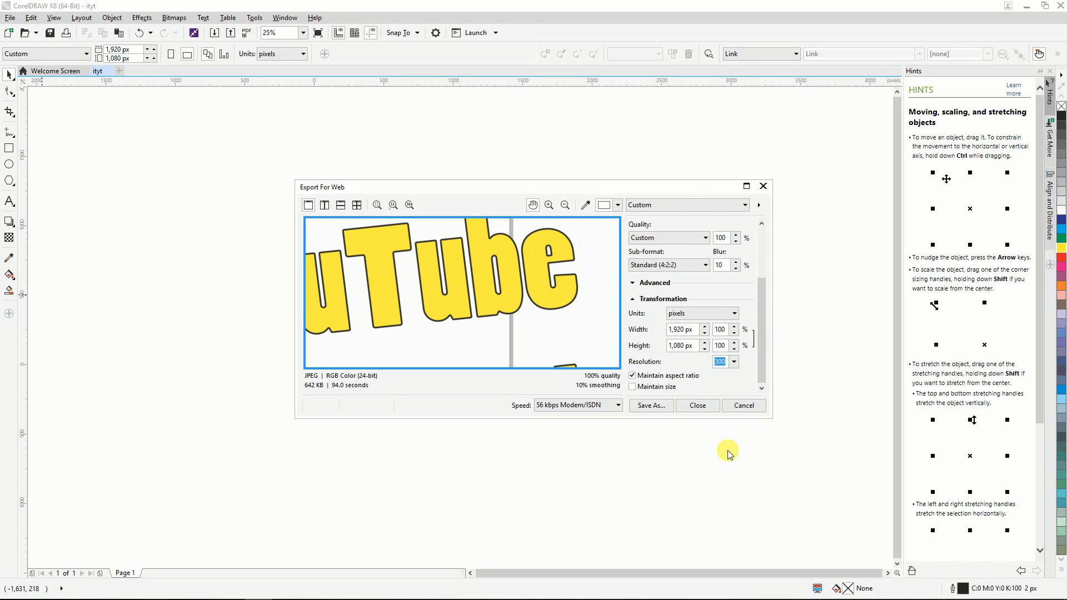
left_click(661, 408)
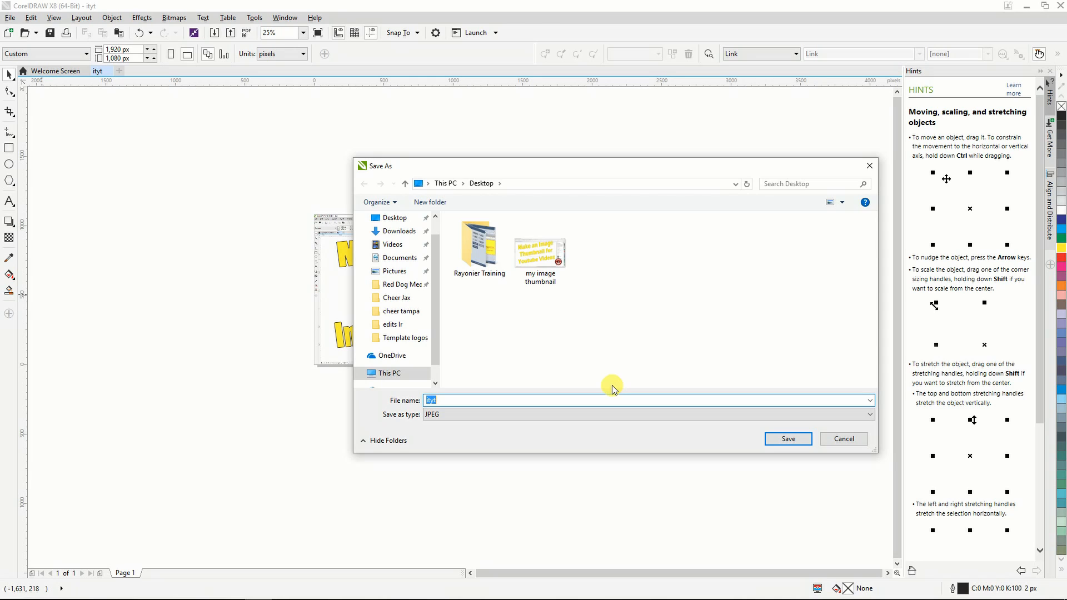
type("this")
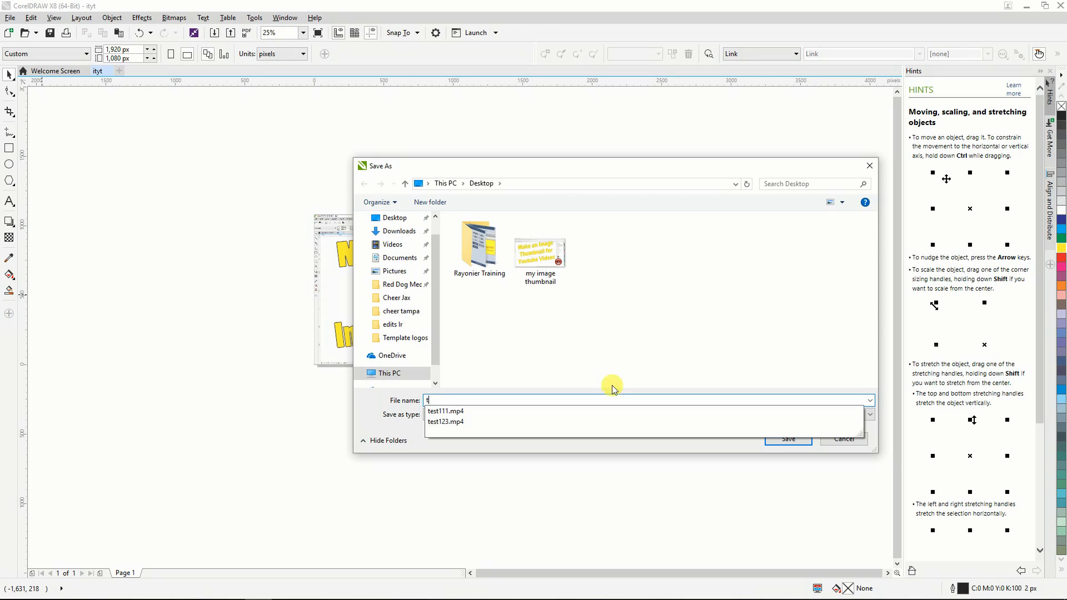
type(" one")
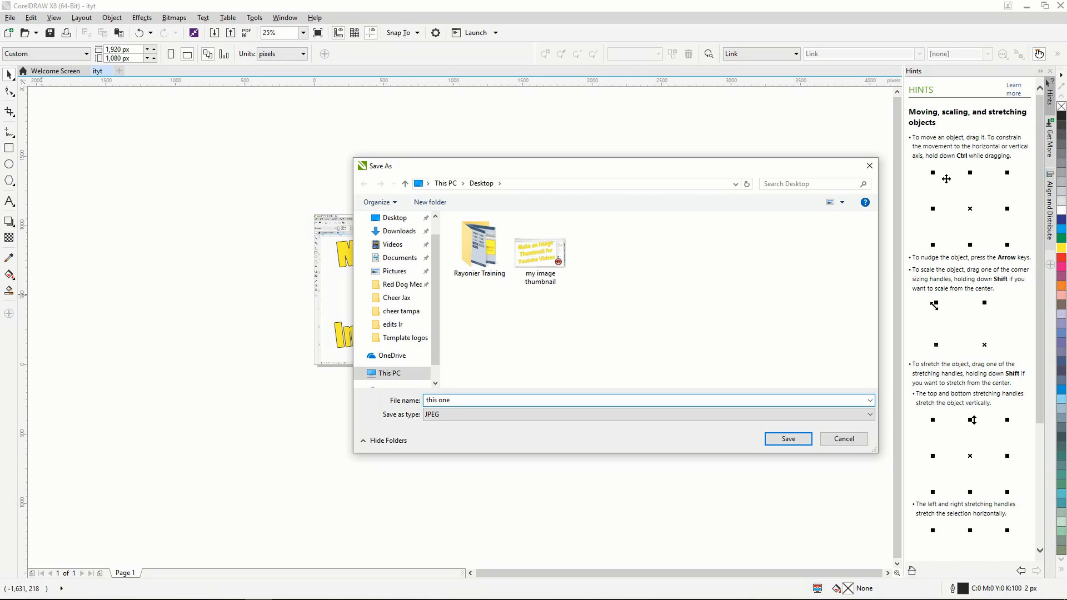
key("Return")
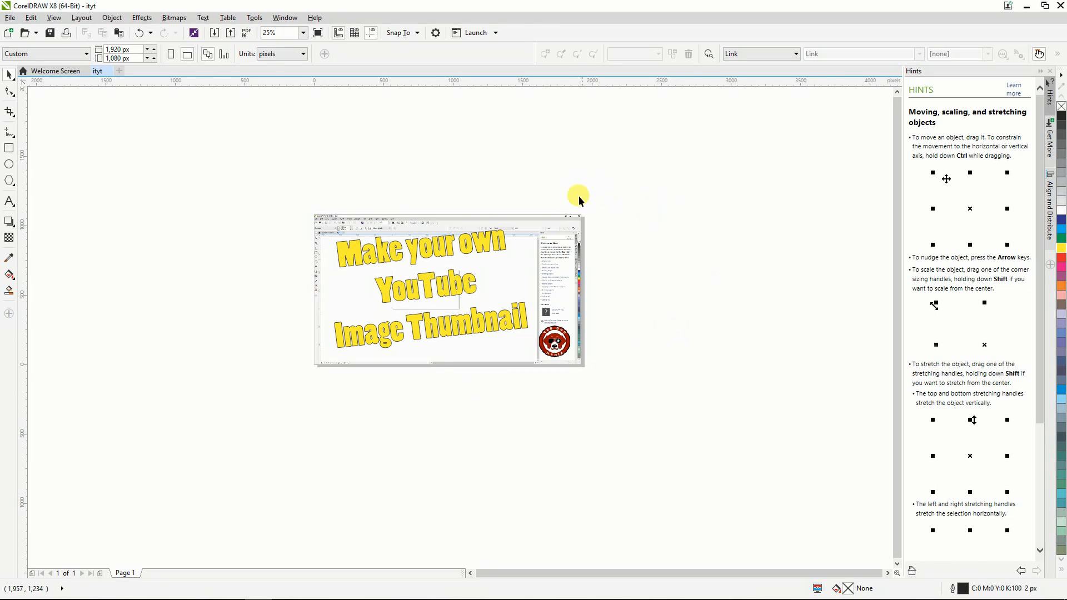
Move the background screenshot off the page and delete it, keeping the title text and logo.
left_click(558, 232)
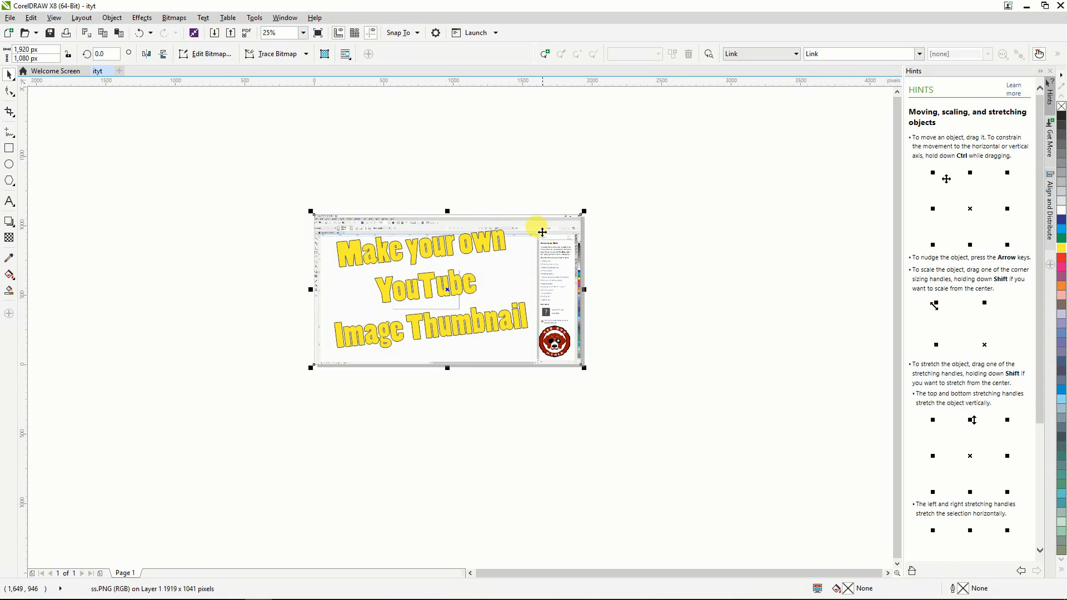
left_click_drag(552, 240, 789, 403)
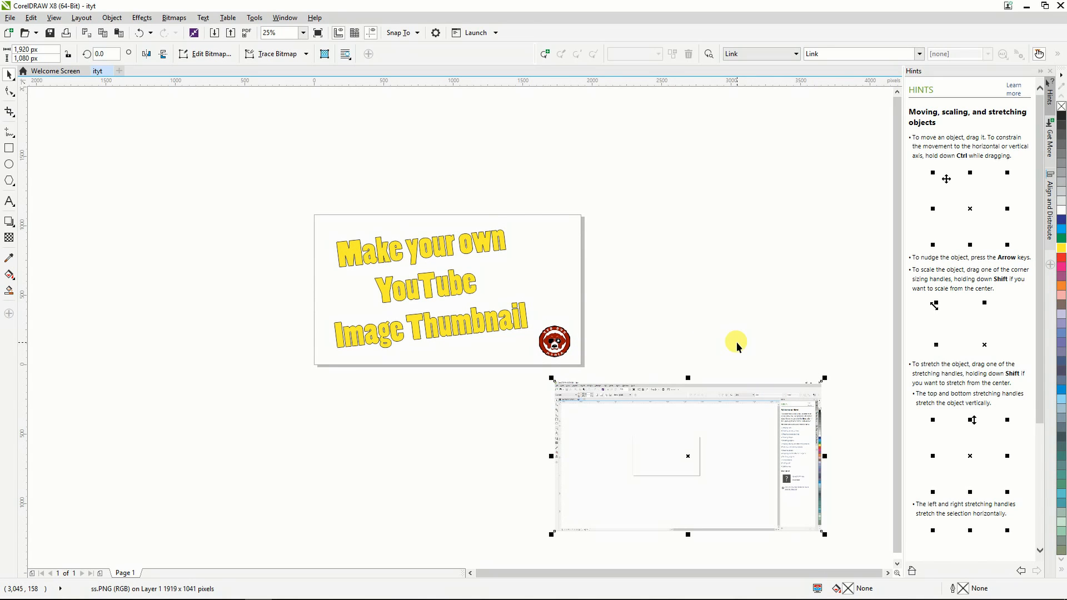
key("Delete")
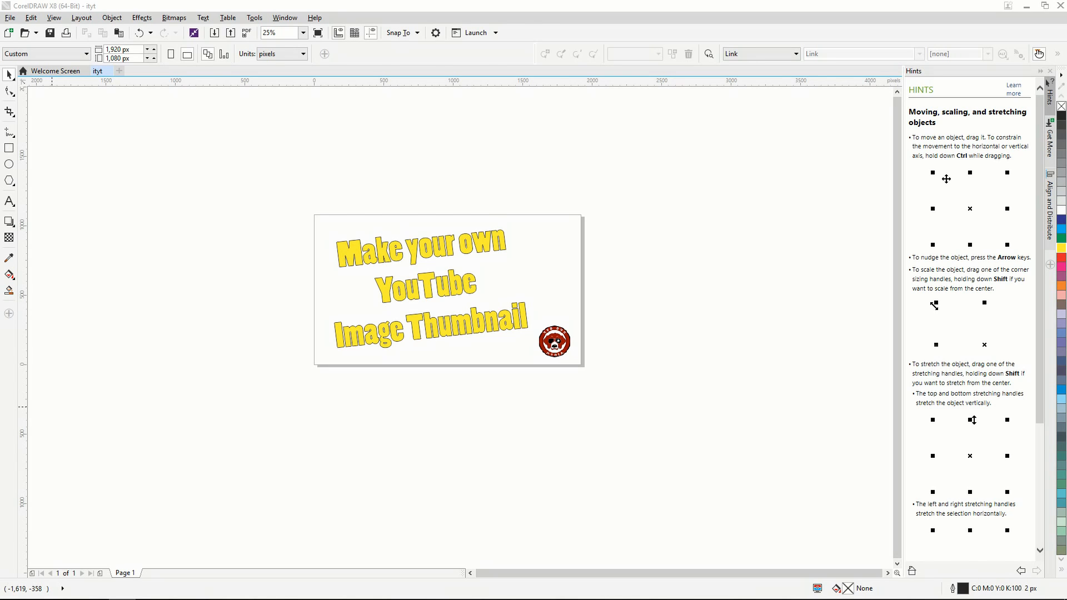
Bring the gray concrete texture image into the drawing and resize it to 1920 by 1080 px.
left_click_drag(137, 336, 214, 323)
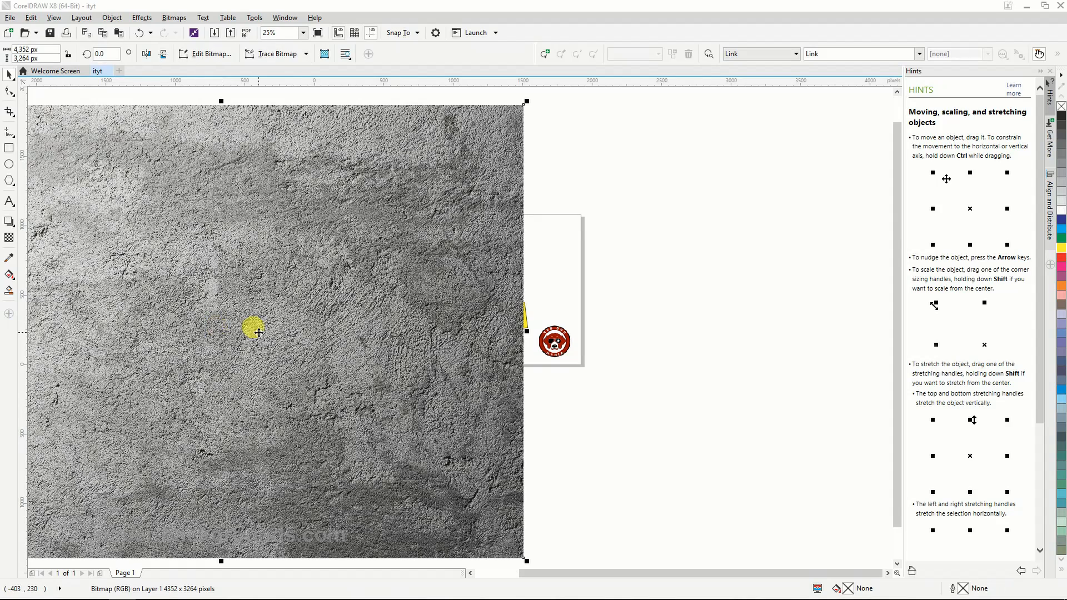
left_click(30, 49)
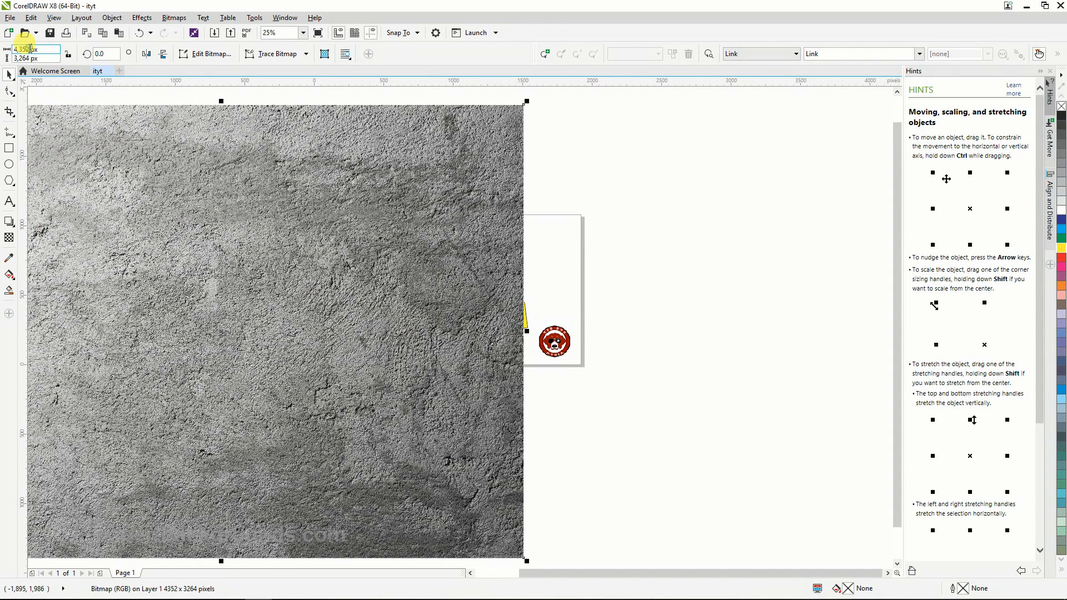
double_click(30, 49)
type("1920")
key("Tab")
type("1080")
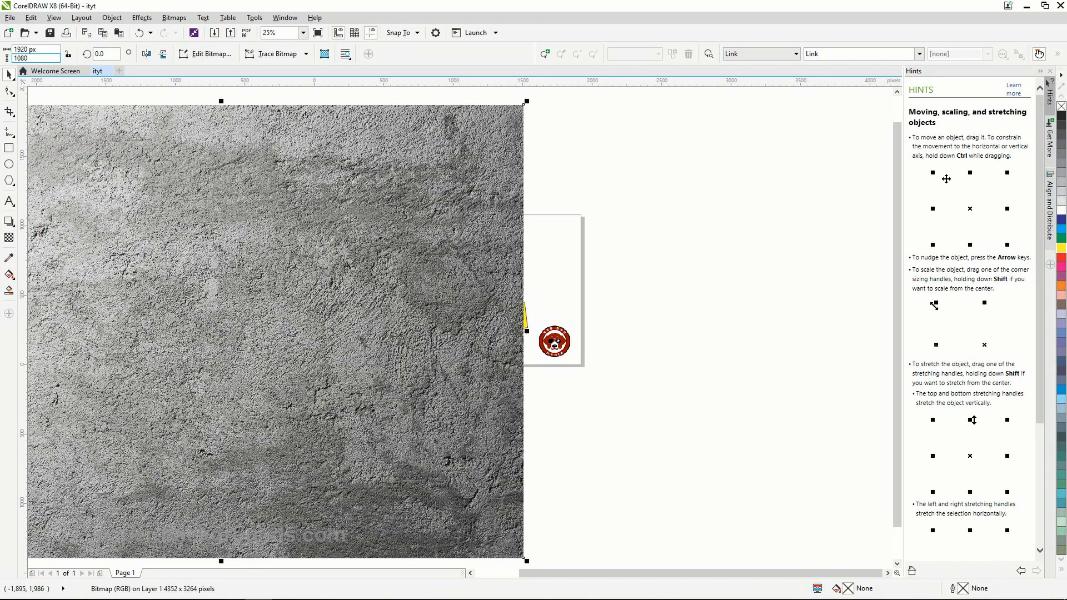
key("Return")
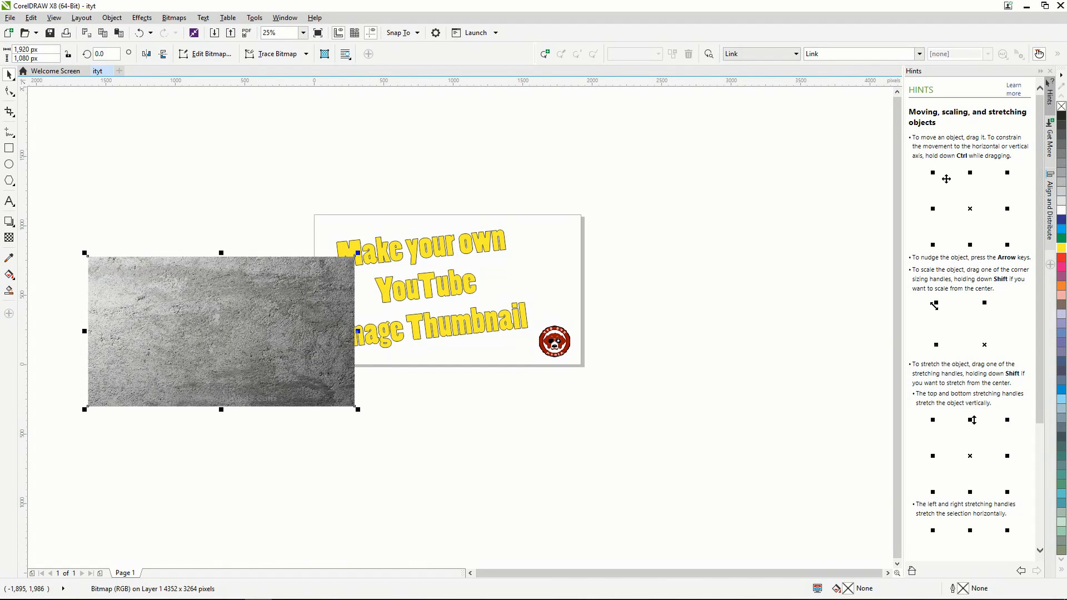
Center the concrete texture on the page, send it to the back of the page and deselect it.
left_click(111, 18)
mouse_move(144, 144)
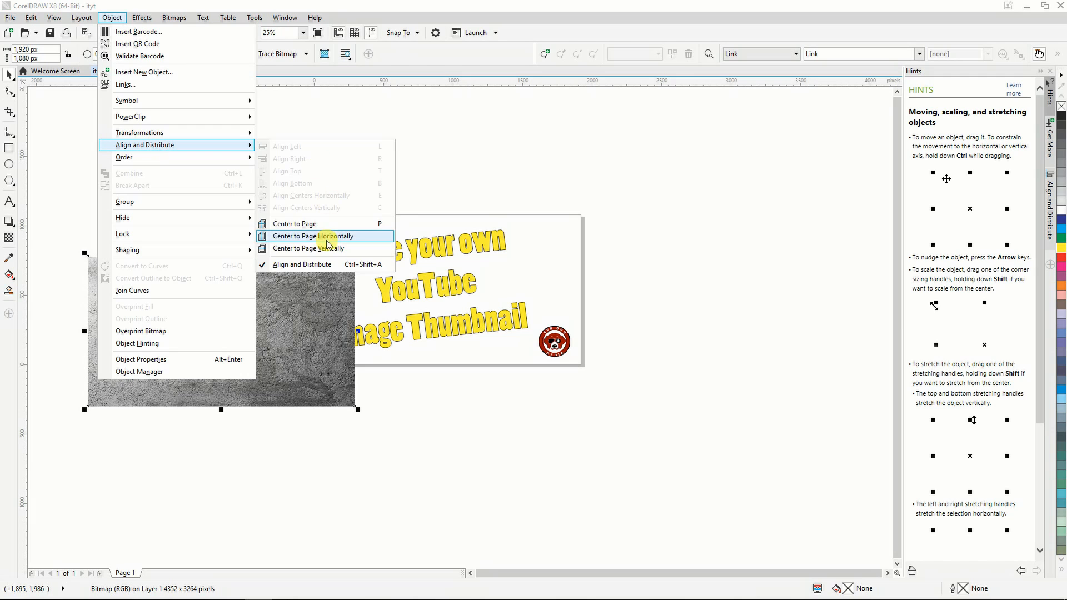
left_click(304, 227)
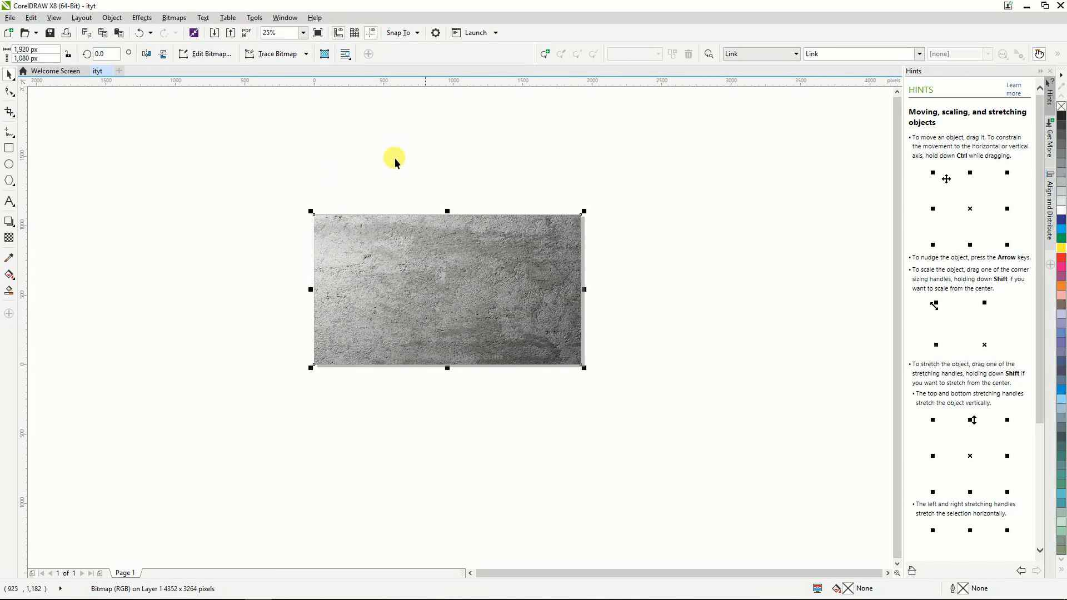
left_click(111, 19)
mouse_move(160, 159)
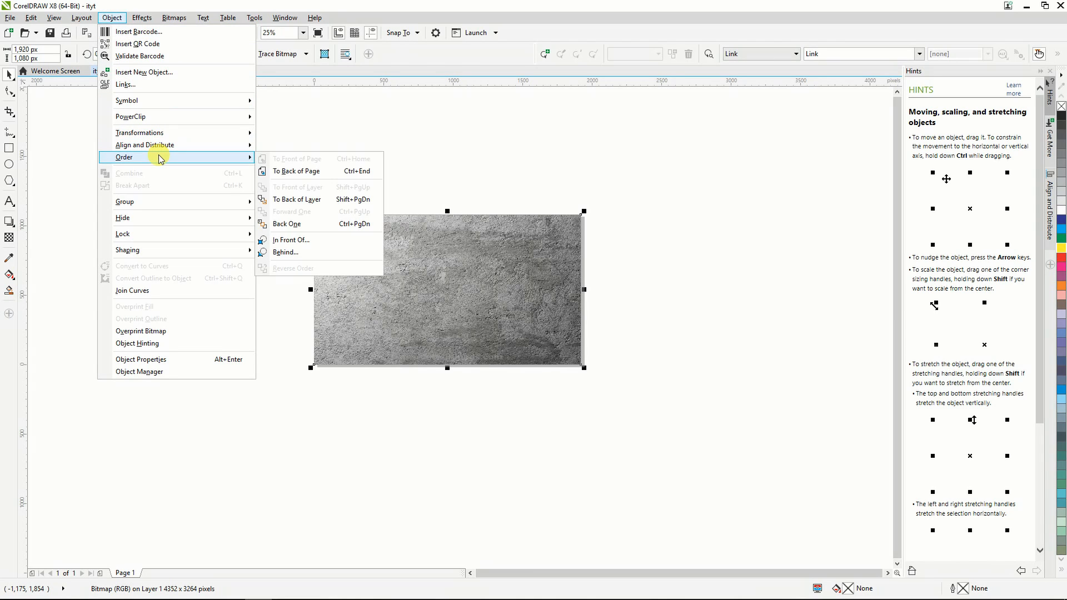
left_click(293, 171)
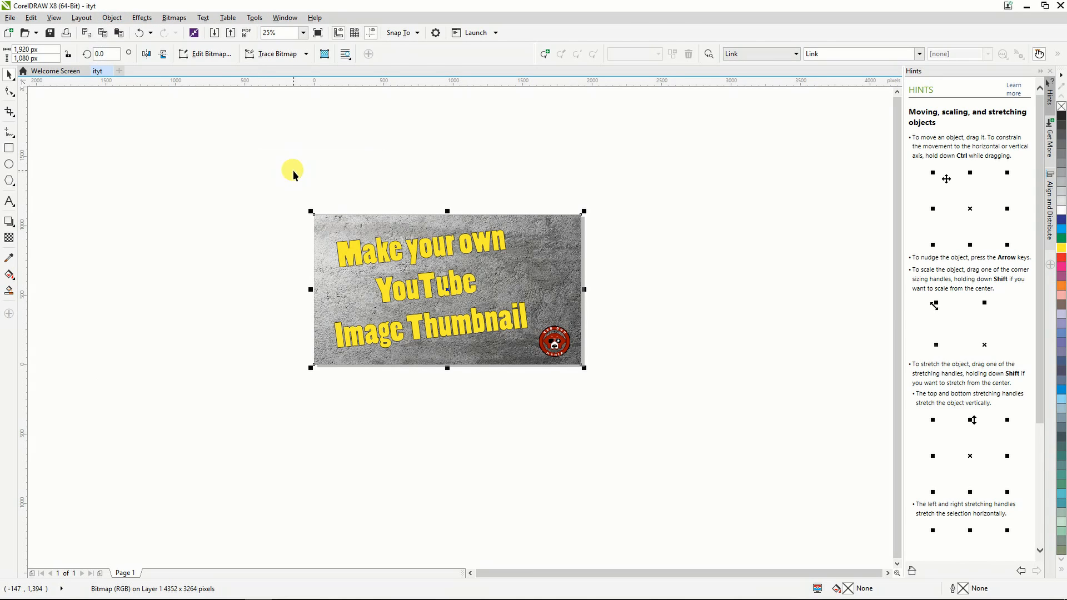
left_click(202, 178)
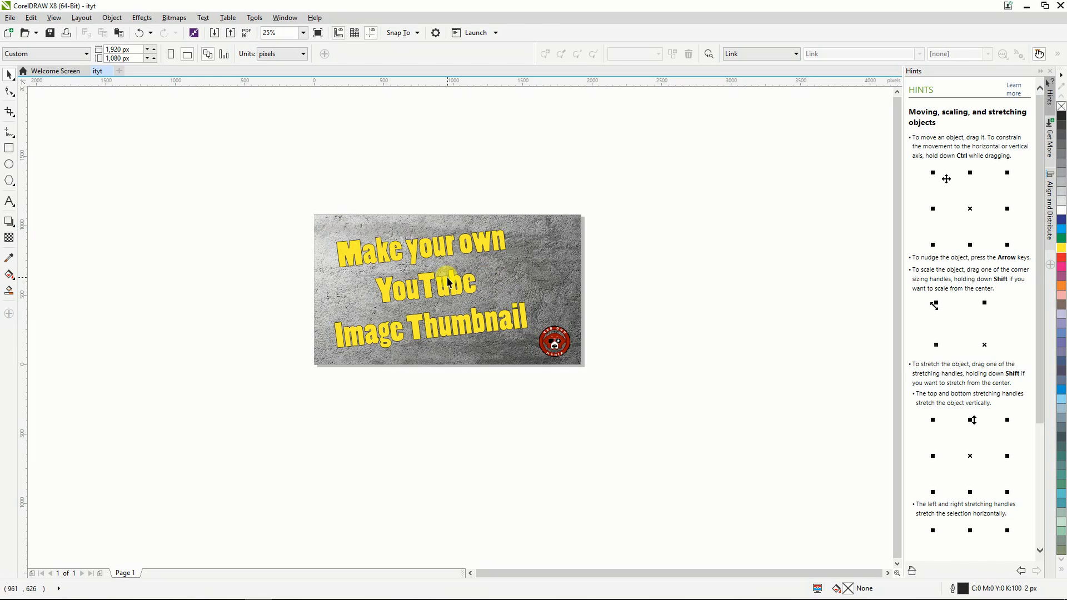
Replace all of the title text on the concrete background with "Catching" and "Sharks in Kansas" on two lines.
left_click(410, 254)
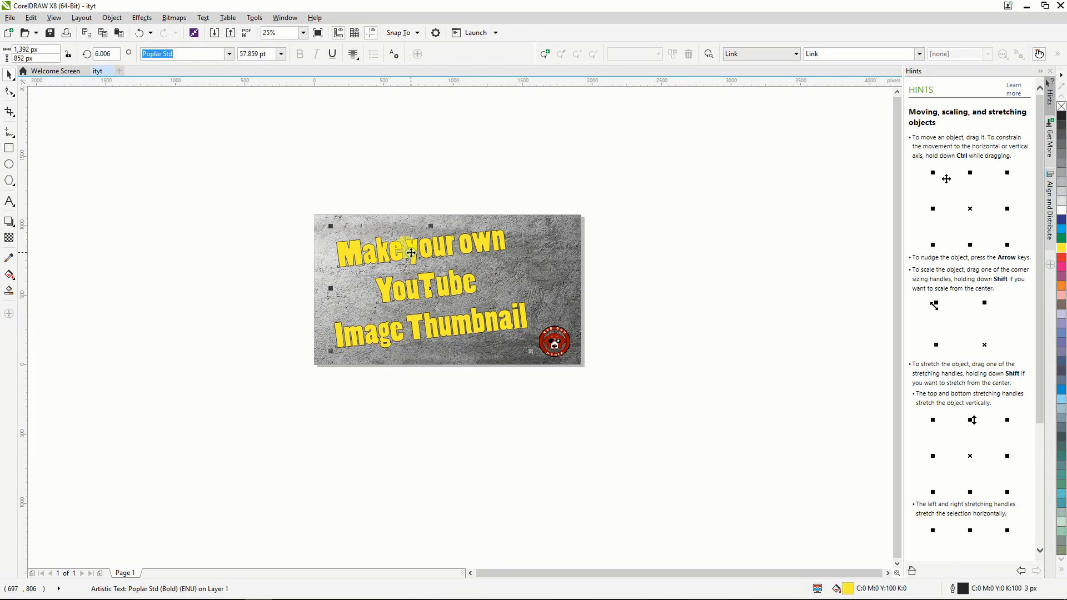
left_click(500, 318)
double_click(525, 320)
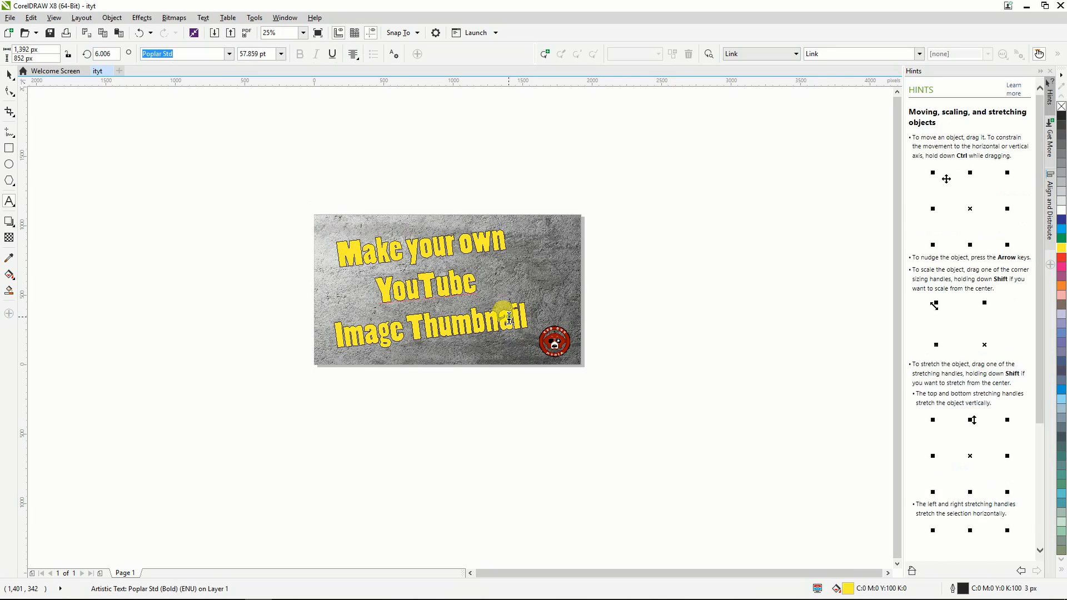
key("ctrl+a")
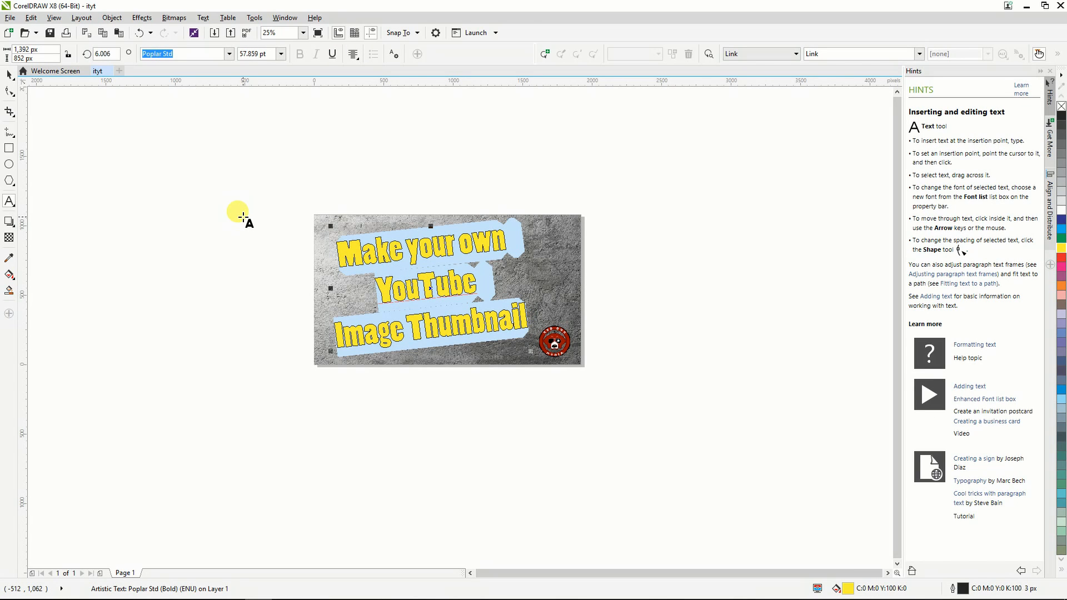
type("Catching ")
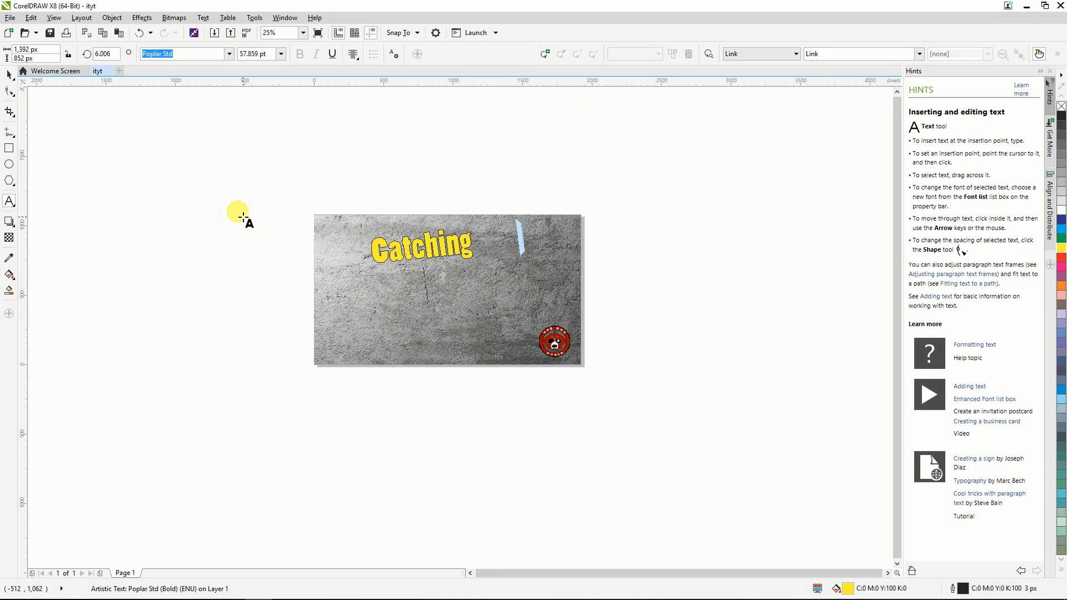
type("Sharks")
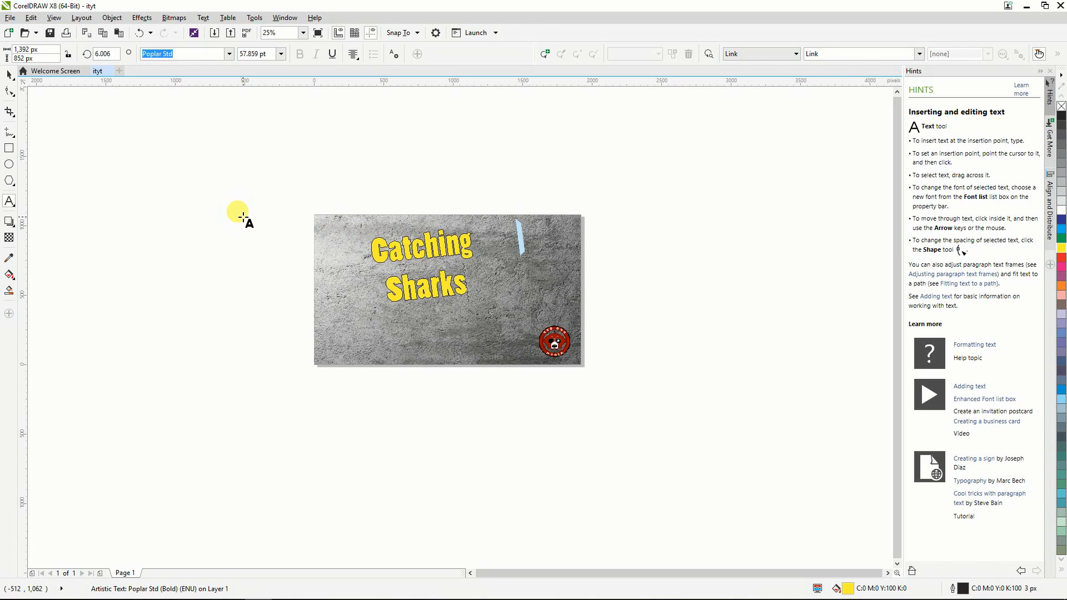
type(" in Ka")
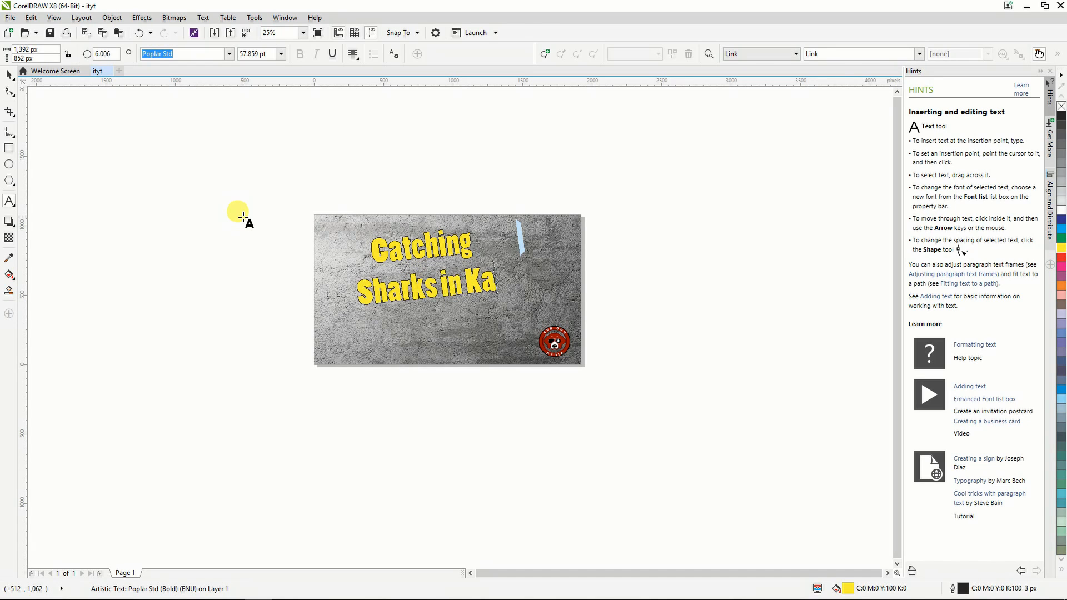
type("nsas")
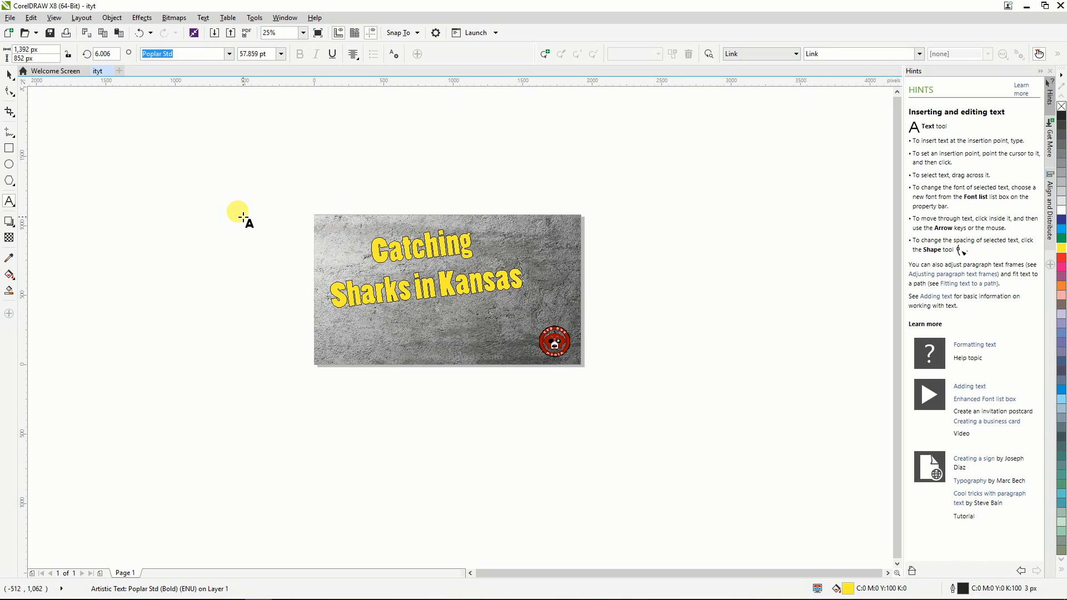
Add a third title line reading "with worms", finish editing the text and deselect the title.
key("Return")
type("with worms")
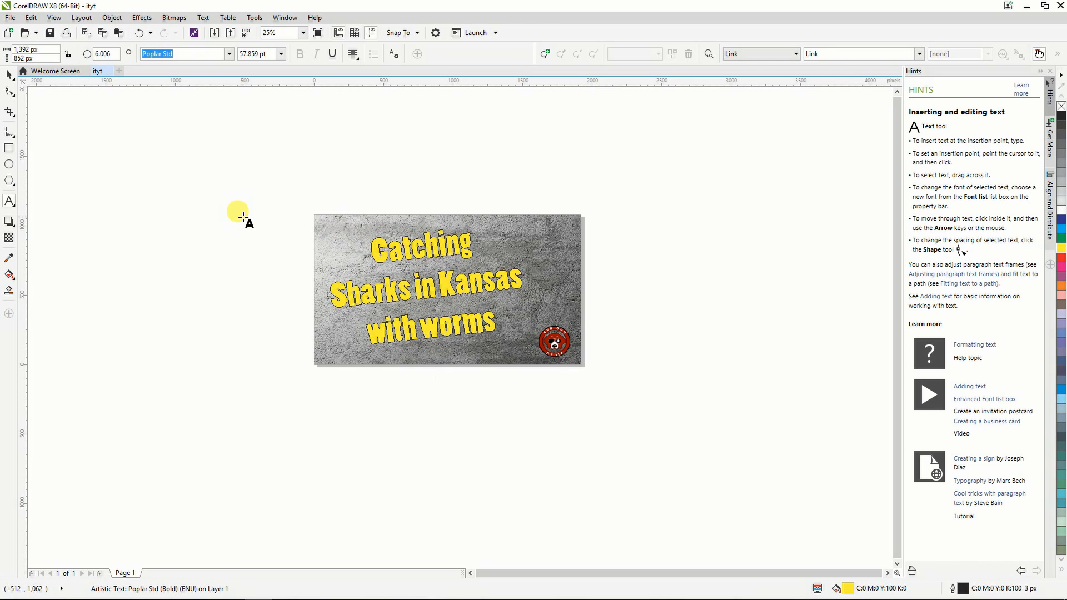
key("Escape")
left_click(9, 74)
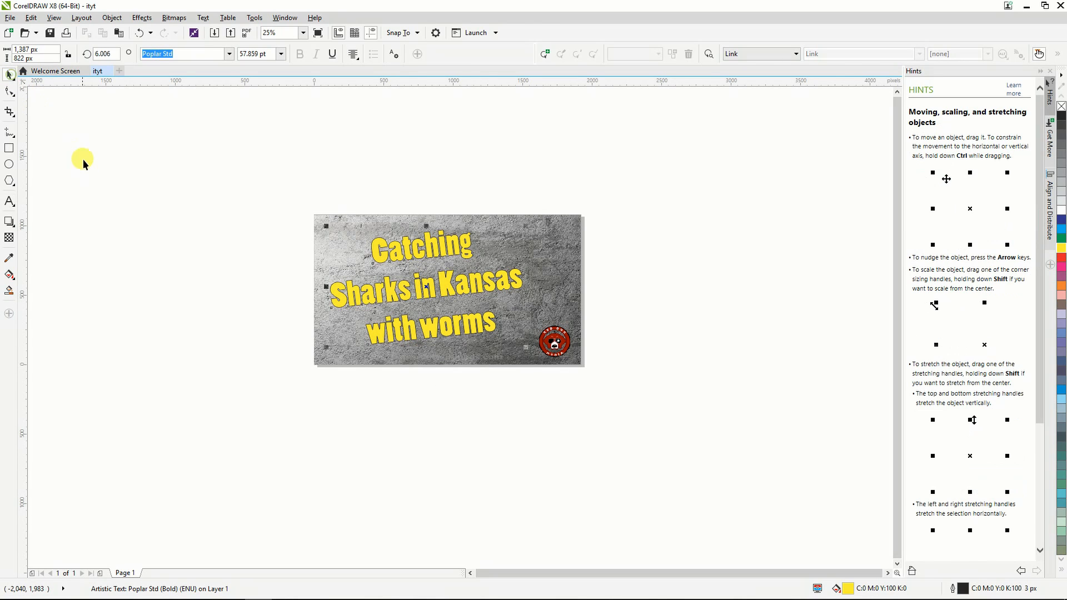
left_click(82, 159)
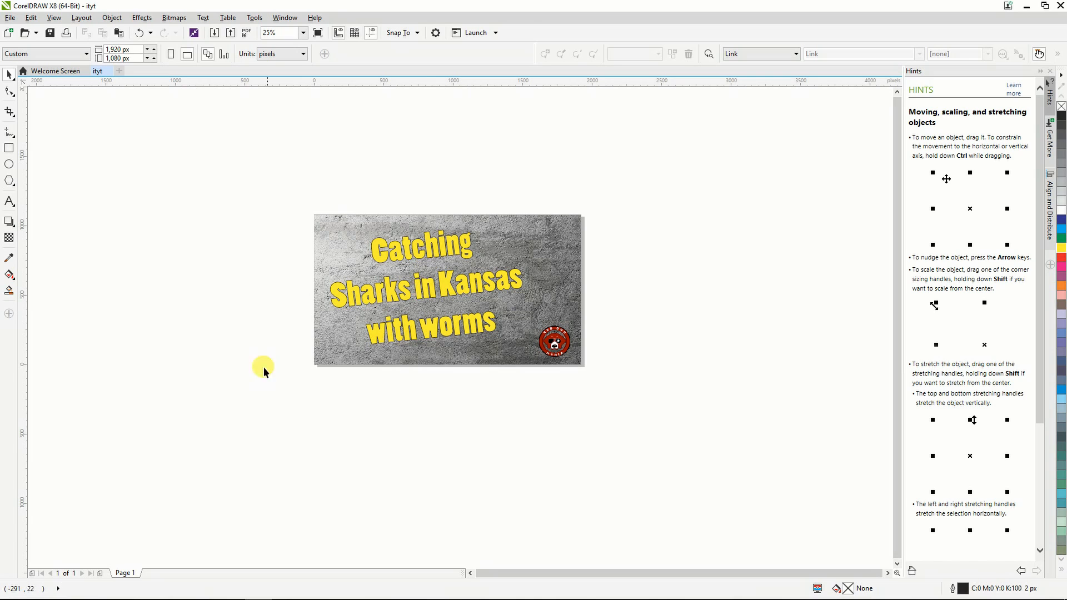
left_click(416, 279)
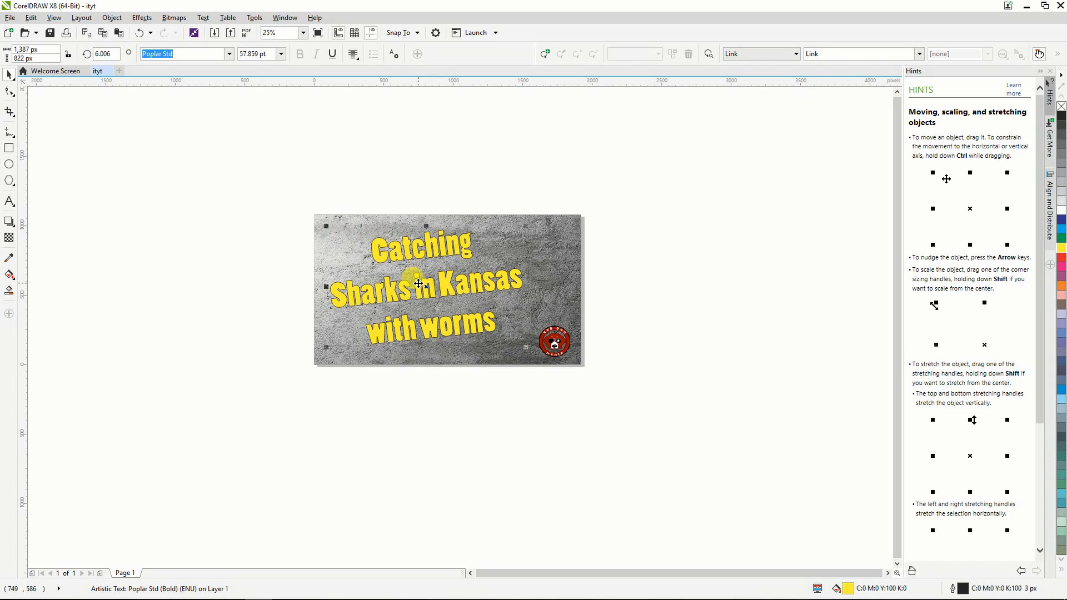
key("F8")
key("ctrl+a")
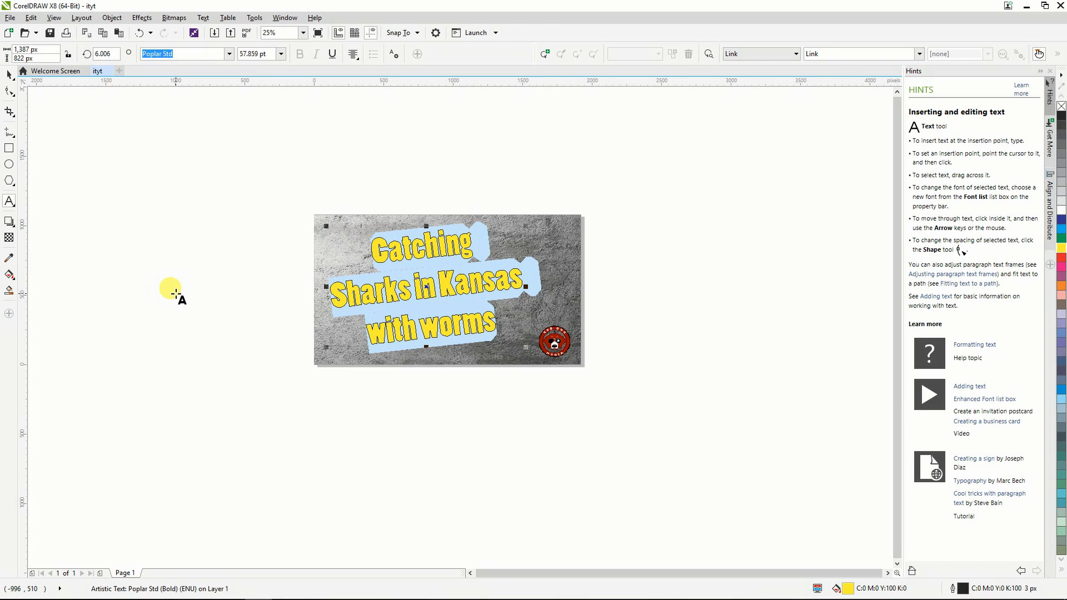
left_click(191, 307)
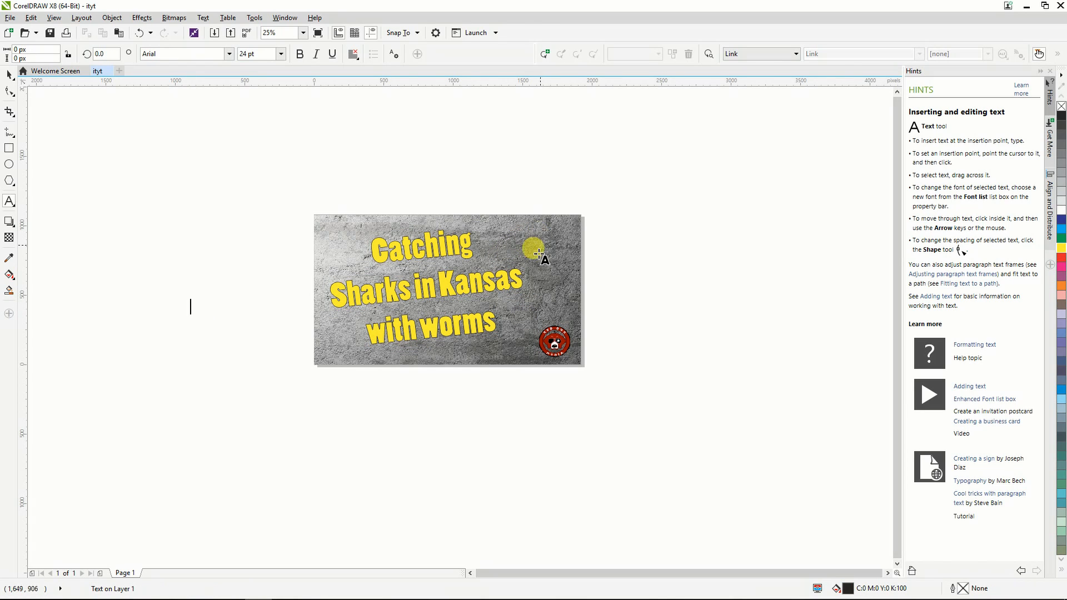